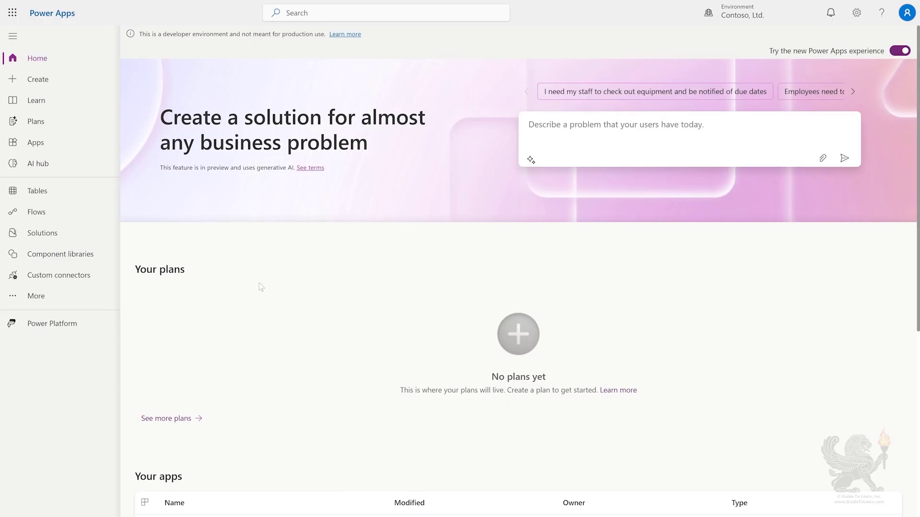
Step: Create a new blank Dataverse table and name it "Discount Codes"
{"action": "left_click", "coordinate": [37, 191]}
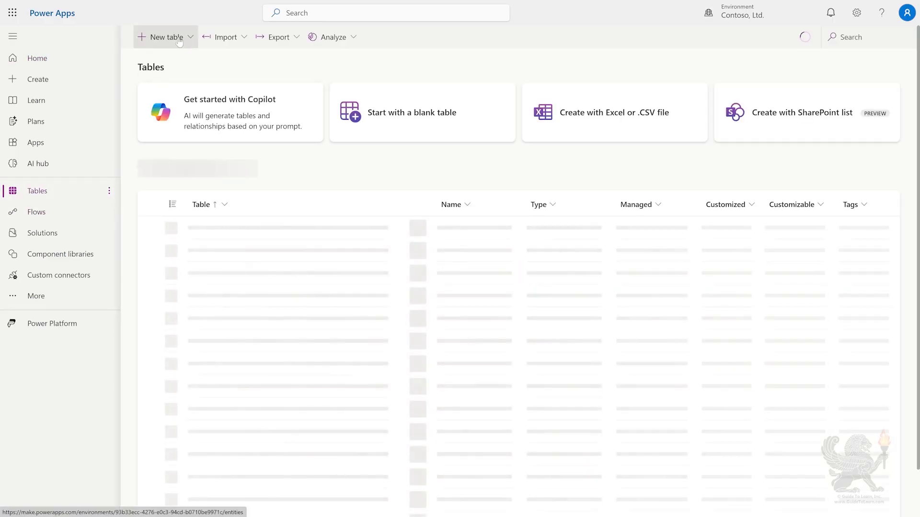
{"action": "left_click", "coordinate": [179, 42]}
{"action": "left_click", "coordinate": [182, 57]}
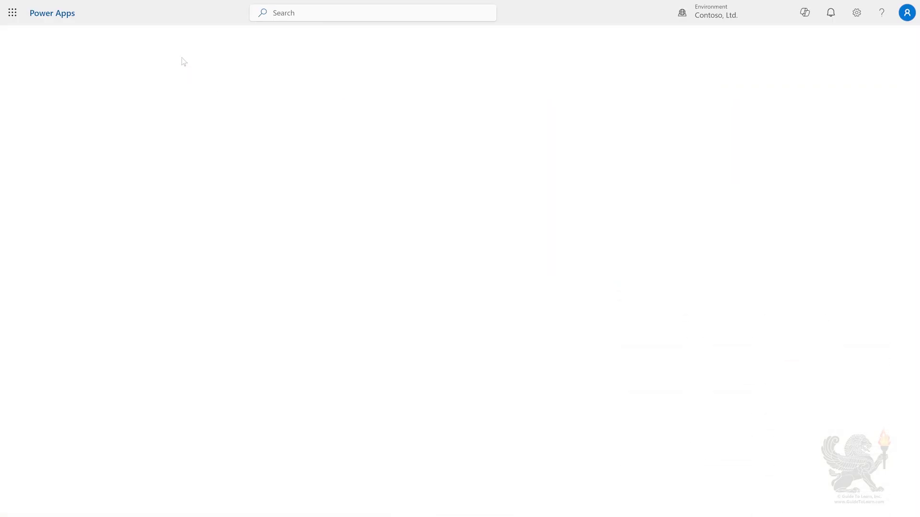
{"action": "left_click", "coordinate": [704, 288]}
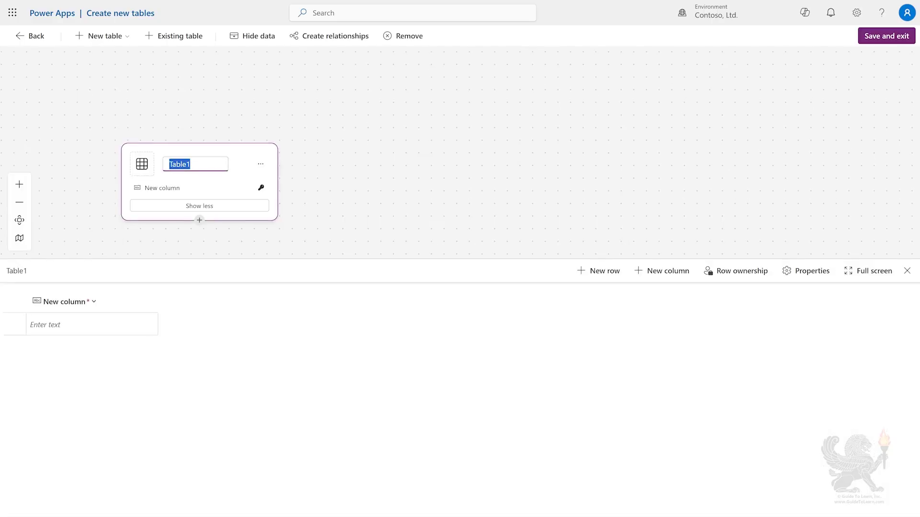
{"action": "type", "text": "Discount Codes"}
Step: Rename the default primary column of the Discount Codes table to "Discount Code"
{"action": "left_click", "coordinate": [62, 301]}
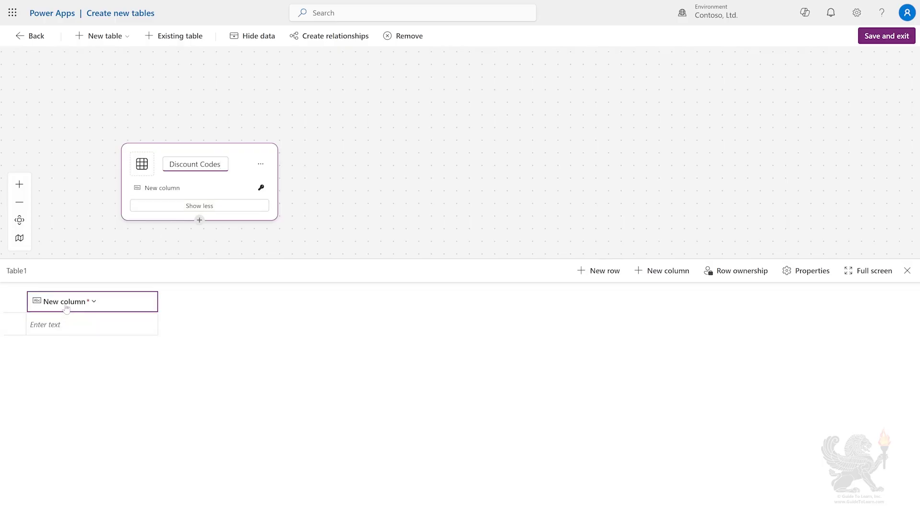
{"action": "left_click", "coordinate": [61, 323]}
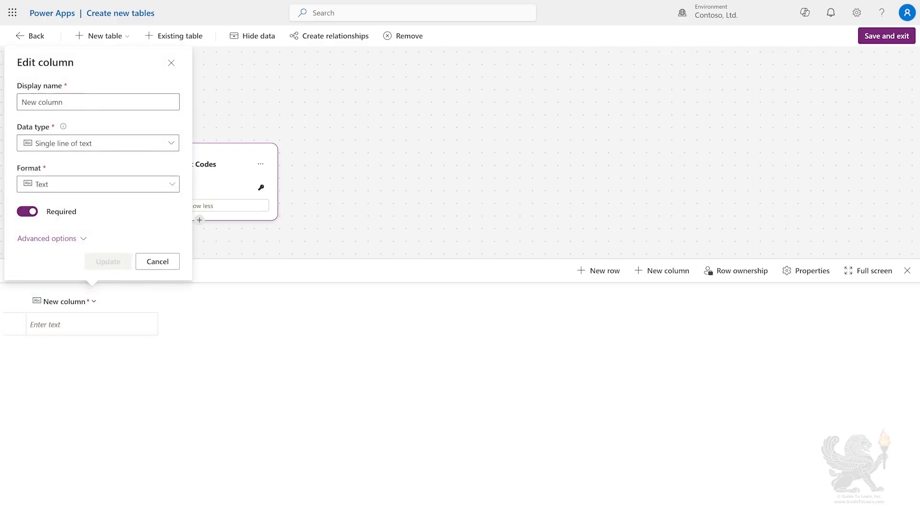
{"action": "left_click_drag", "start_coordinate": [63, 102], "coordinate": [1, 100]}
{"action": "type", "text": "Disc"}
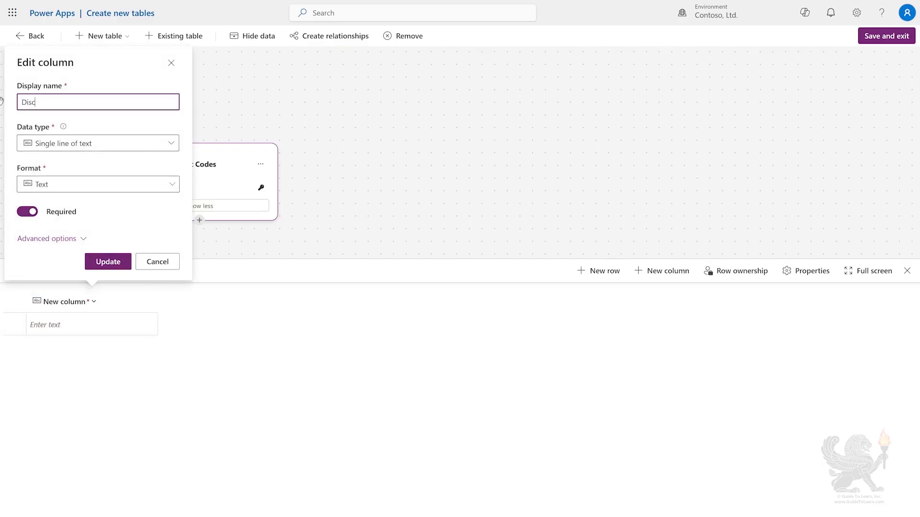
{"action": "type", "text": "ount Code"}
{"action": "left_click", "coordinate": [108, 261]}
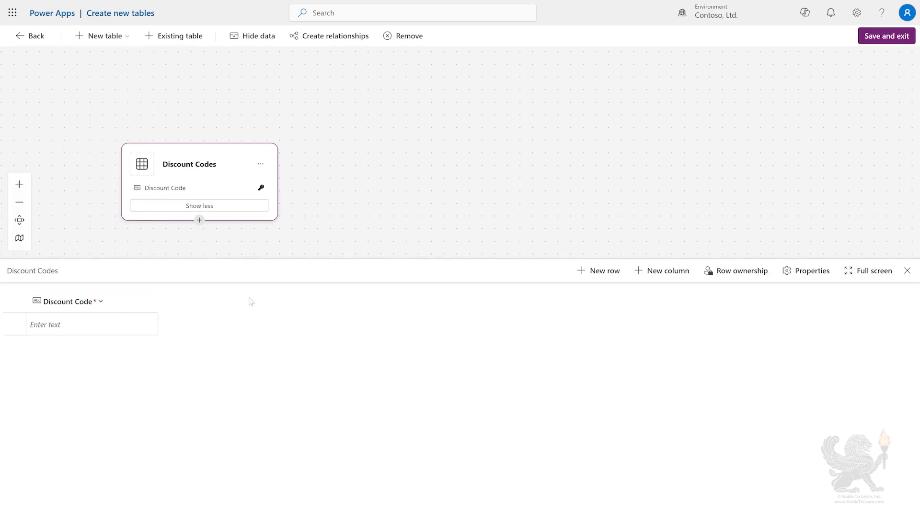
Step: Add a required "Exp Date" column with data type Date and time and format Date only
{"action": "left_click", "coordinate": [661, 272]}
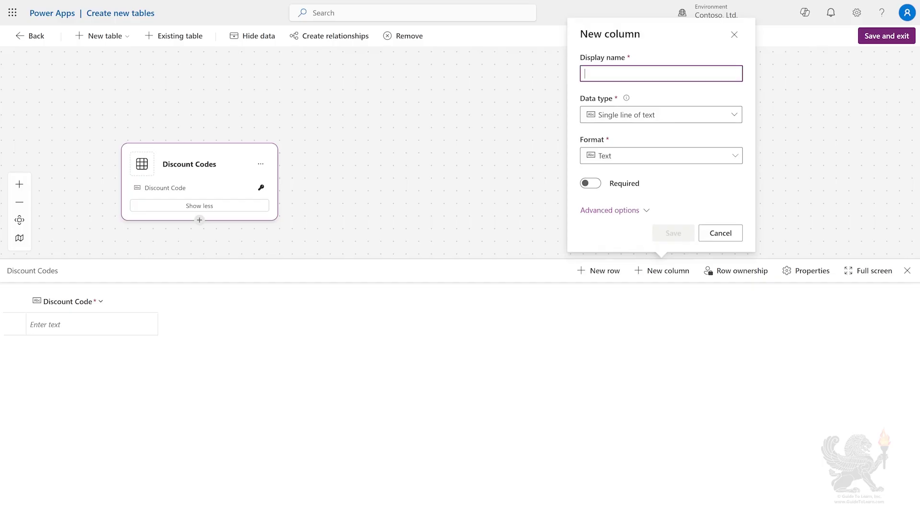
{"action": "type", "text": "Exp Date"}
{"action": "left_click", "coordinate": [612, 116]}
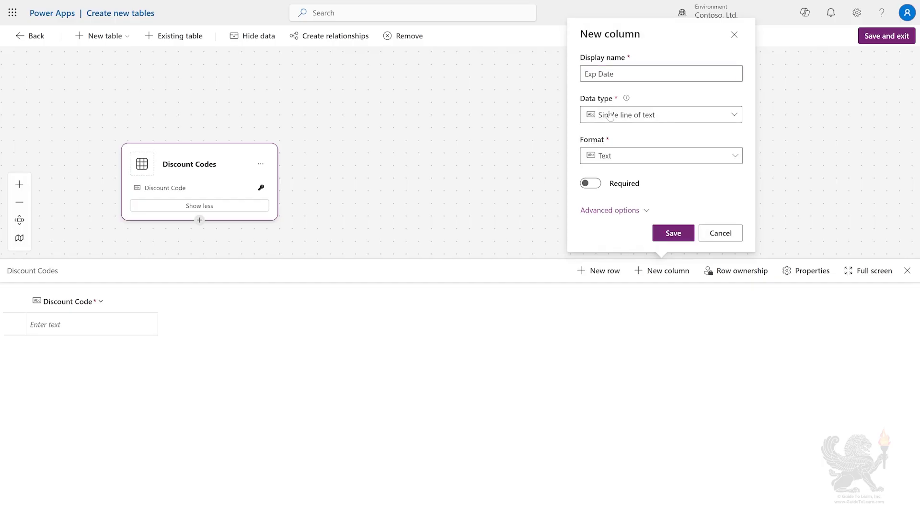
{"action": "left_click", "coordinate": [632, 196]}
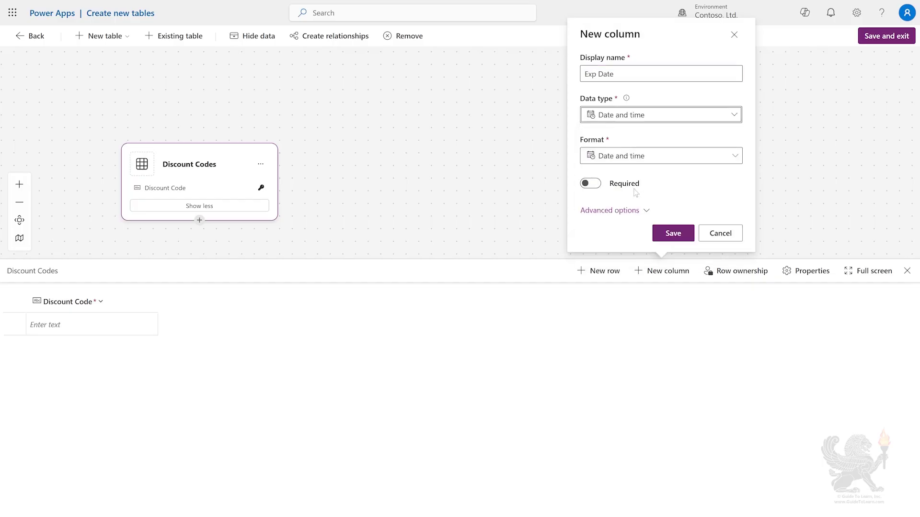
{"action": "left_click", "coordinate": [622, 160]}
{"action": "left_click", "coordinate": [594, 191]}
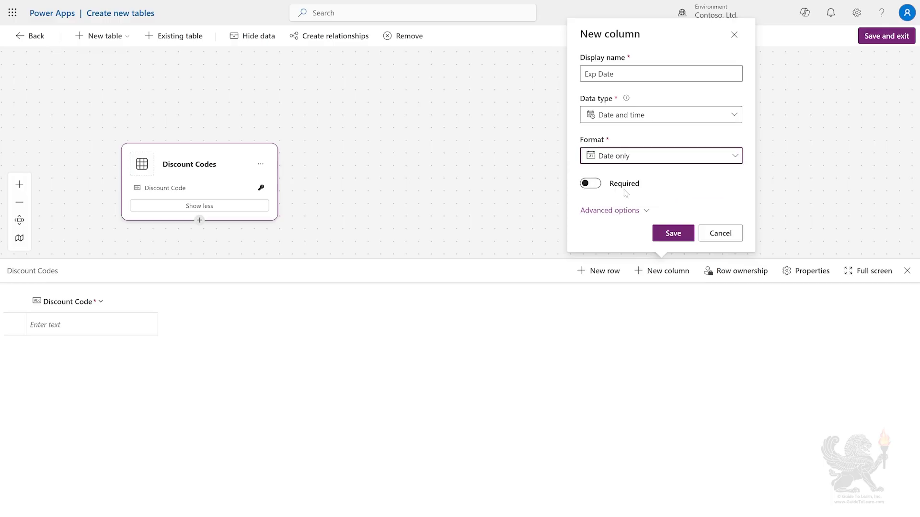
{"action": "left_click", "coordinate": [589, 186]}
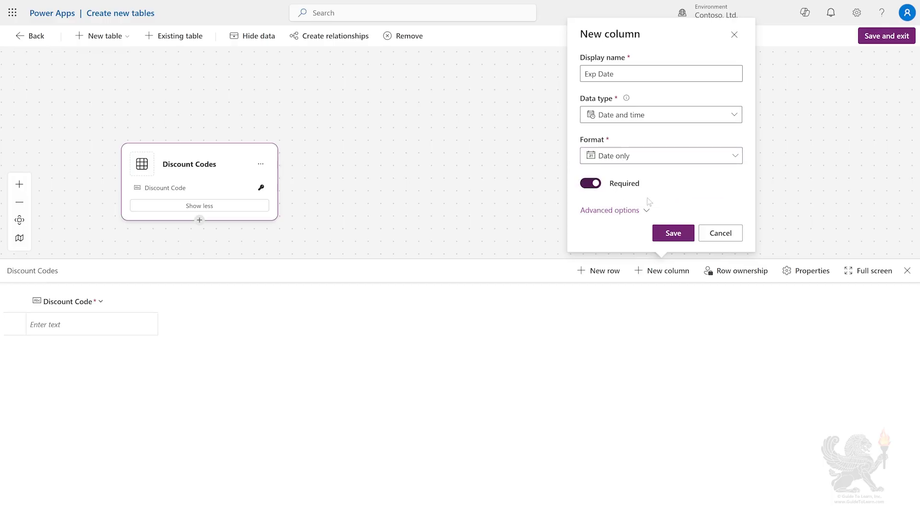
{"action": "left_click", "coordinate": [661, 231]}
Step: Add an optional "Description" column as a single line of text
{"action": "left_click", "coordinate": [666, 271]}
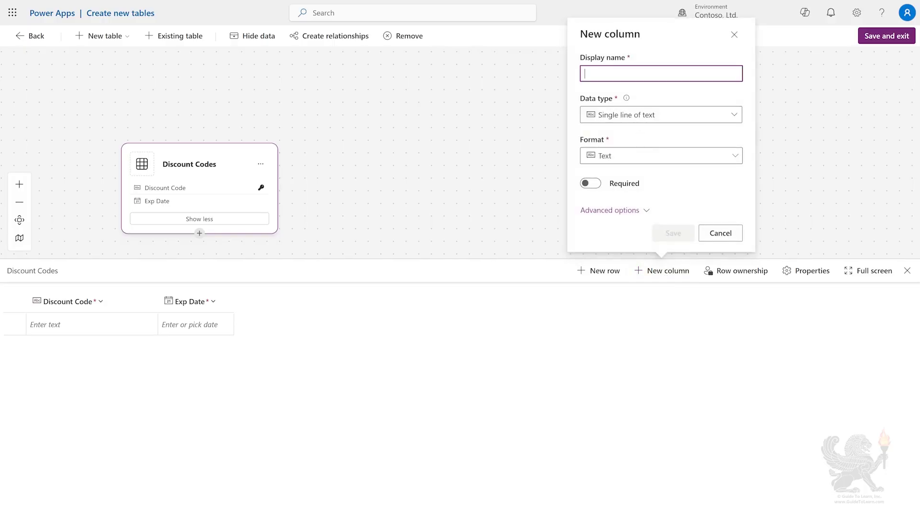
{"action": "type", "text": "Description"}
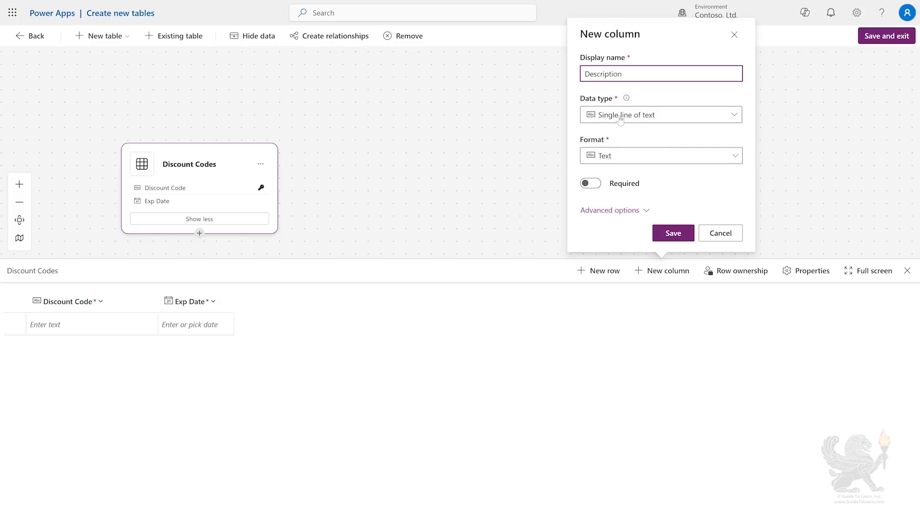
{"action": "left_click", "coordinate": [671, 232]}
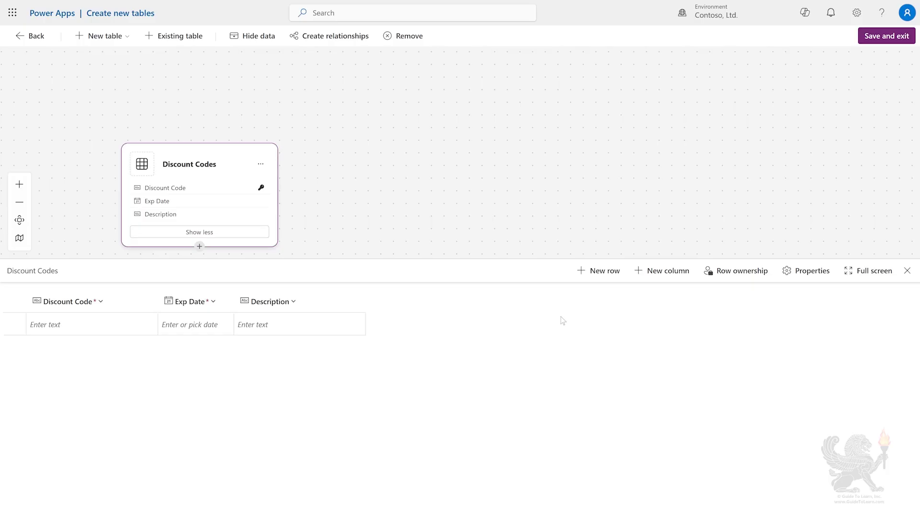
Step: Enter FREEDEL as the first row's discount code and set its expiration date to 12/31/2025
{"action": "left_click", "coordinate": [66, 326]}
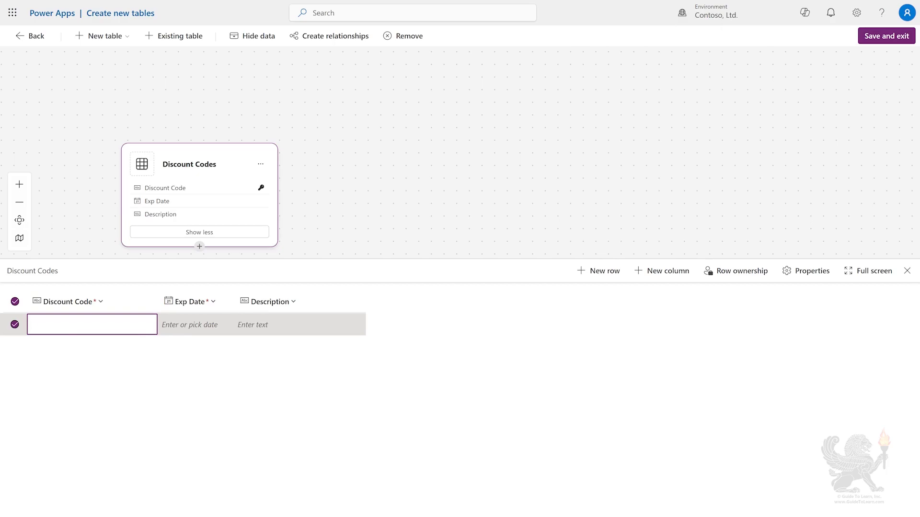
{"action": "type", "text": "FREEDEL"}
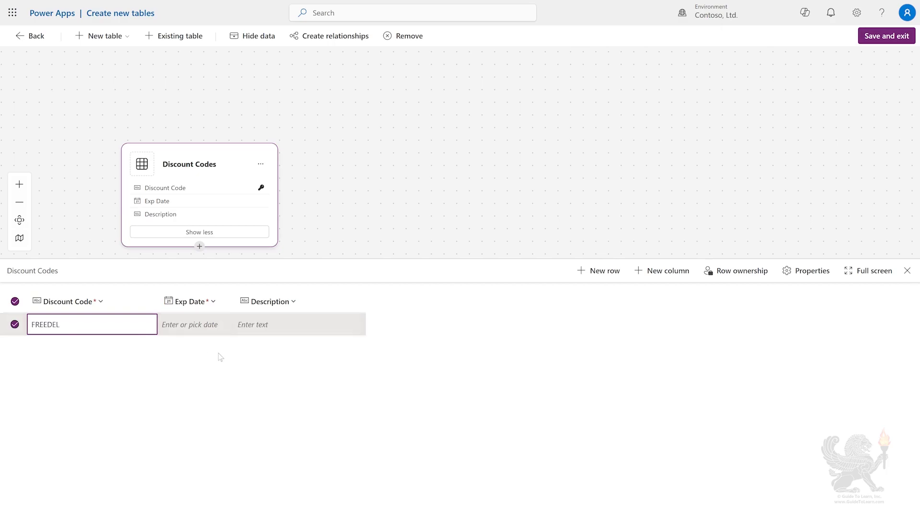
{"action": "left_click", "coordinate": [211, 333]}
{"action": "left_click", "coordinate": [223, 326]}
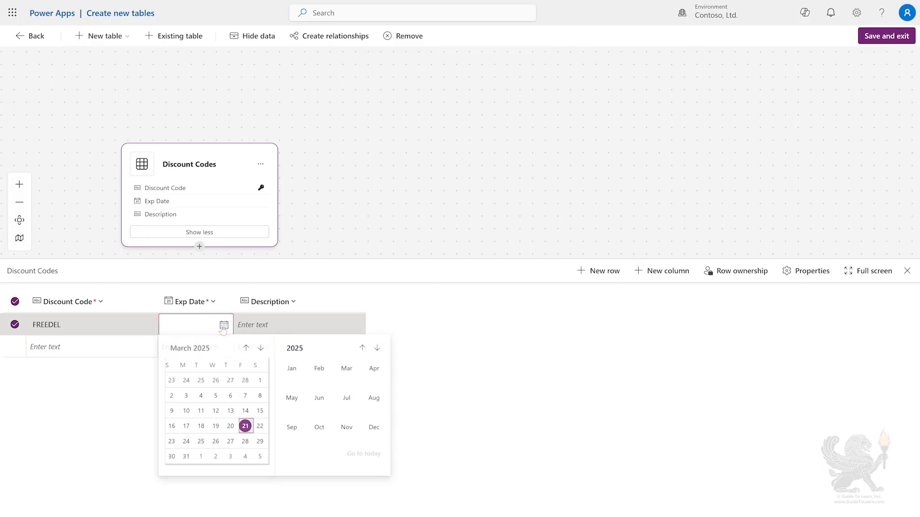
{"action": "left_click", "coordinate": [261, 349]}
{"action": "left_click", "coordinate": [261, 348]}
{"action": "left_click", "coordinate": [261, 348]}
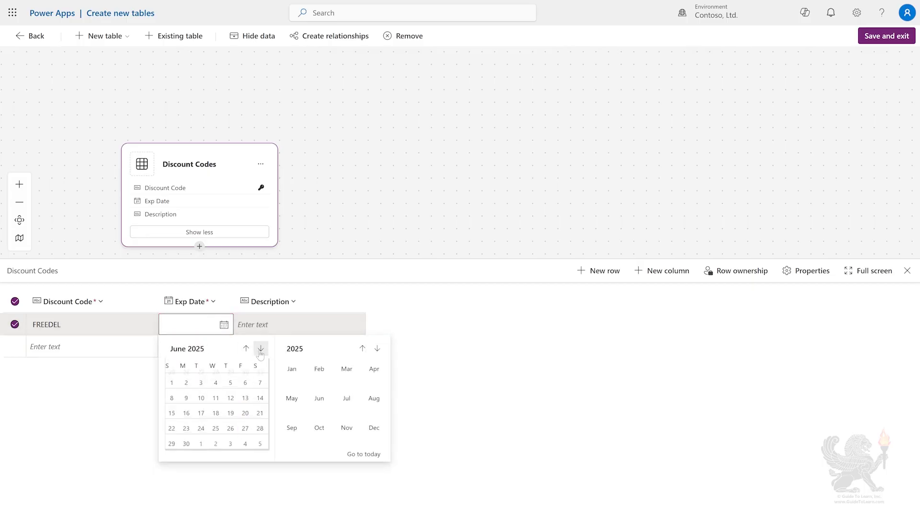
{"action": "left_click", "coordinate": [260, 348]}
{"action": "left_click", "coordinate": [261, 349]}
{"action": "left_click", "coordinate": [260, 348]}
{"action": "left_click", "coordinate": [261, 349]}
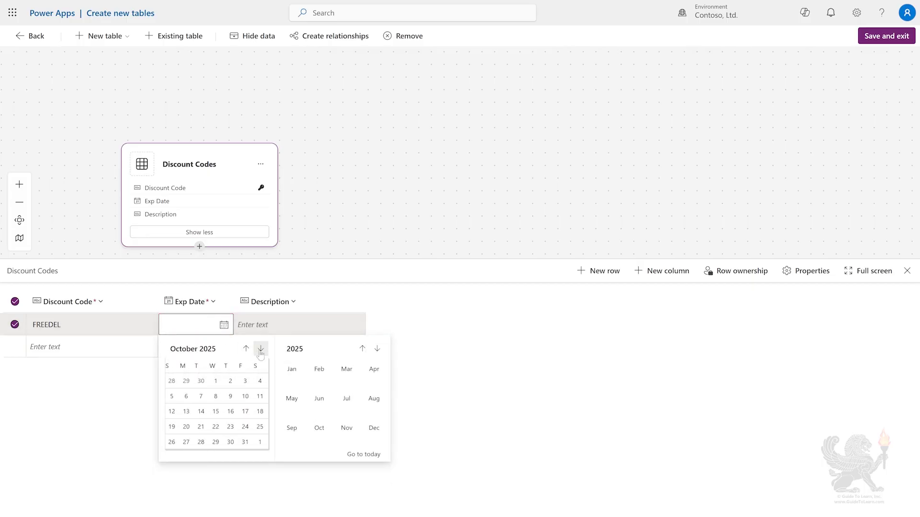
{"action": "left_click", "coordinate": [261, 350]}
{"action": "left_click", "coordinate": [260, 351]}
{"action": "left_click", "coordinate": [216, 442]}
Step: Enter "Free delivery on orders over $25" as the FREEDEL row's description, and save and exit the table designer
{"action": "key", "text": "Tab"}
{"action": "type", "text": "Free"}
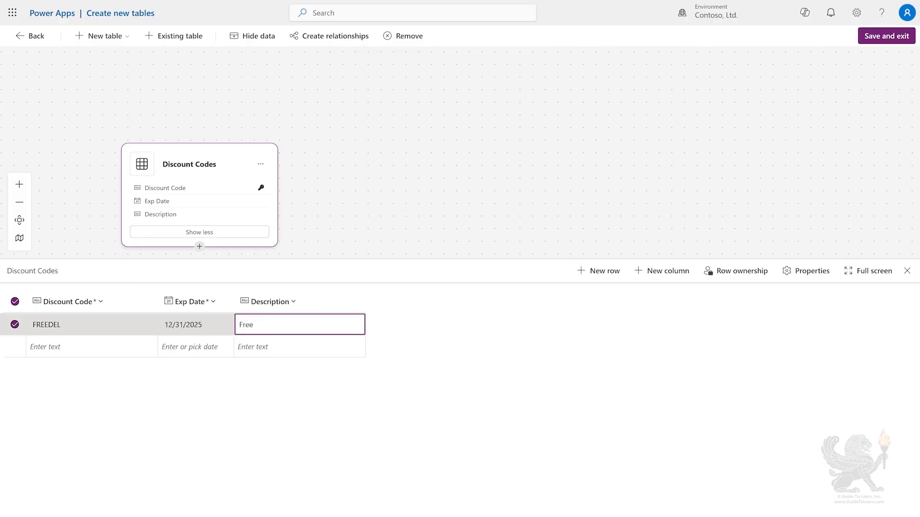
{"action": "type", "text": " delivery on orders over $25"}
{"action": "key", "text": "Return"}
{"action": "left_click", "coordinate": [879, 37]}
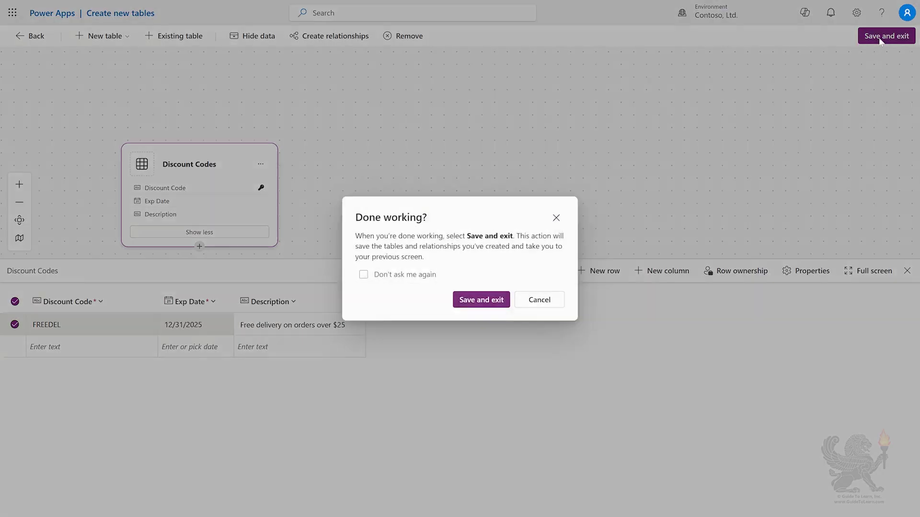
{"action": "left_click", "coordinate": [484, 302]}
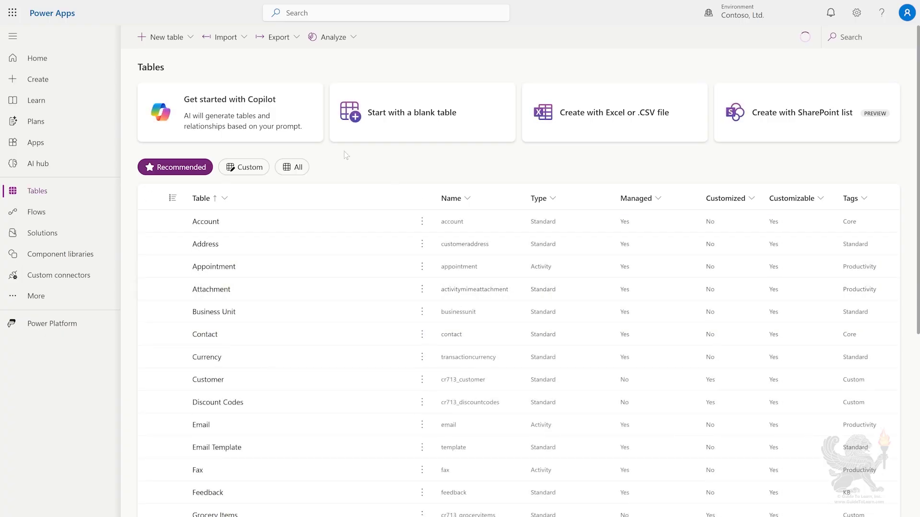
Step: Create another blank table and name it "Grocery Item"
{"action": "left_click", "coordinate": [151, 39]}
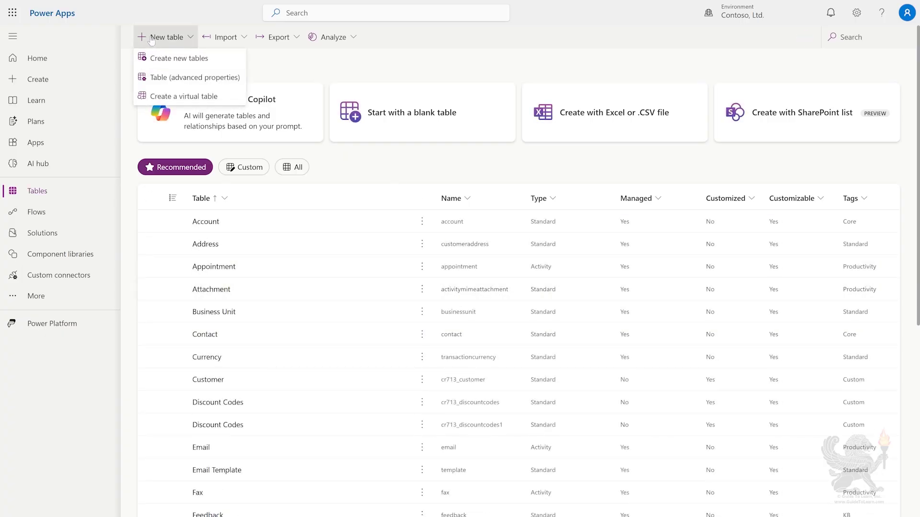
{"action": "left_click", "coordinate": [182, 59]}
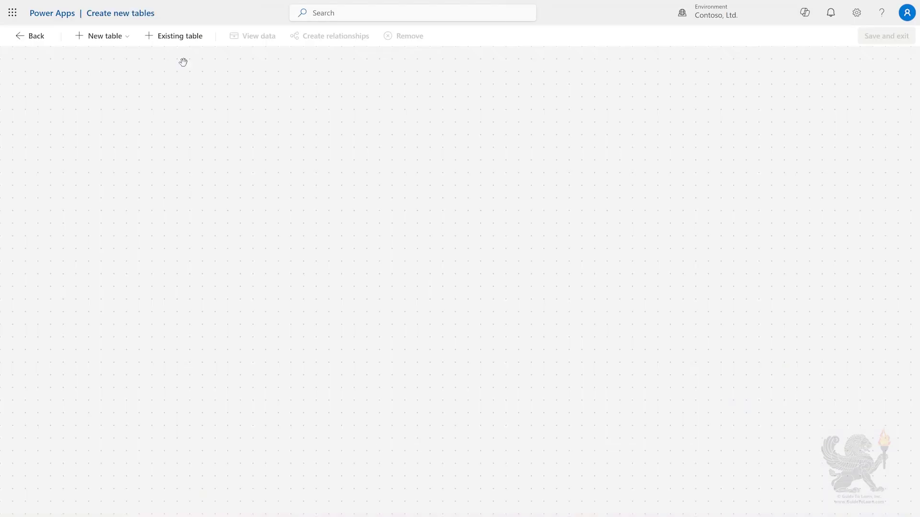
{"action": "left_click", "coordinate": [718, 317]}
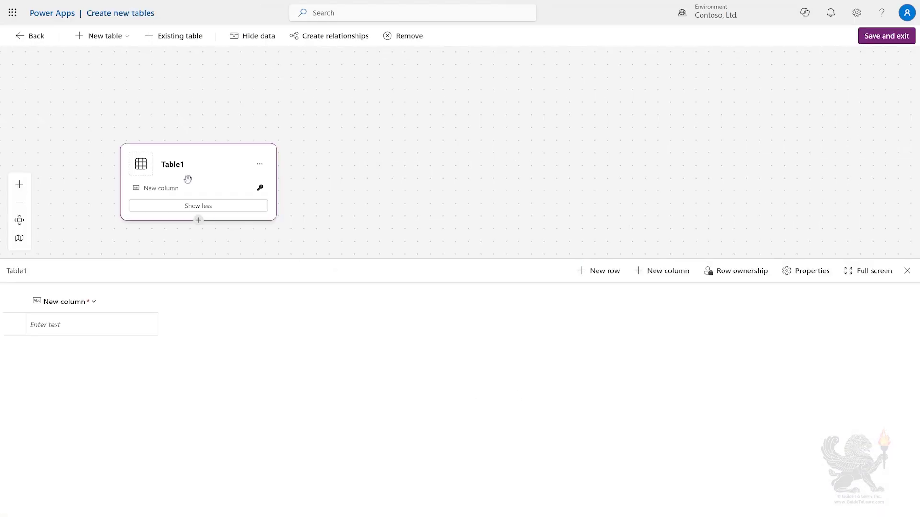
{"action": "left_click", "coordinate": [174, 165]}
{"action": "type", "text": "Grocery Item"}
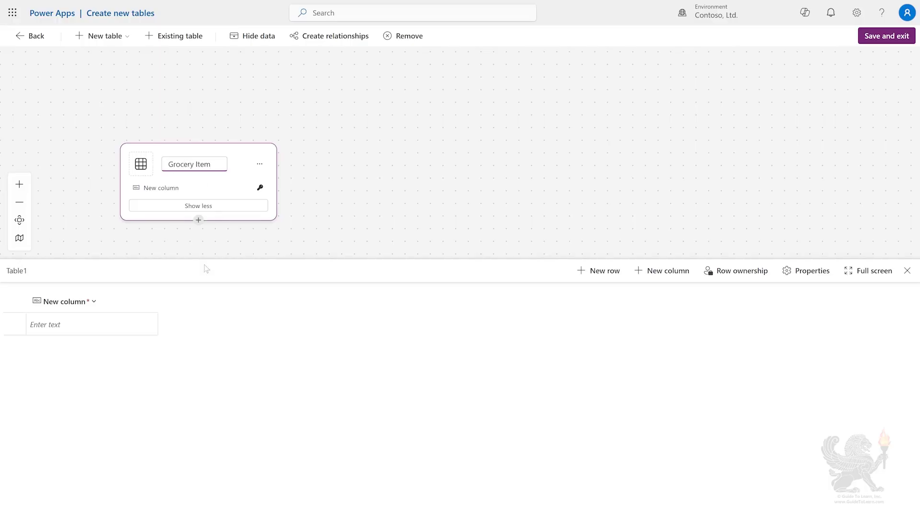
Step: Rename the default primary column of the Grocery Item table to "Item Name"
{"action": "left_click", "coordinate": [68, 305]}
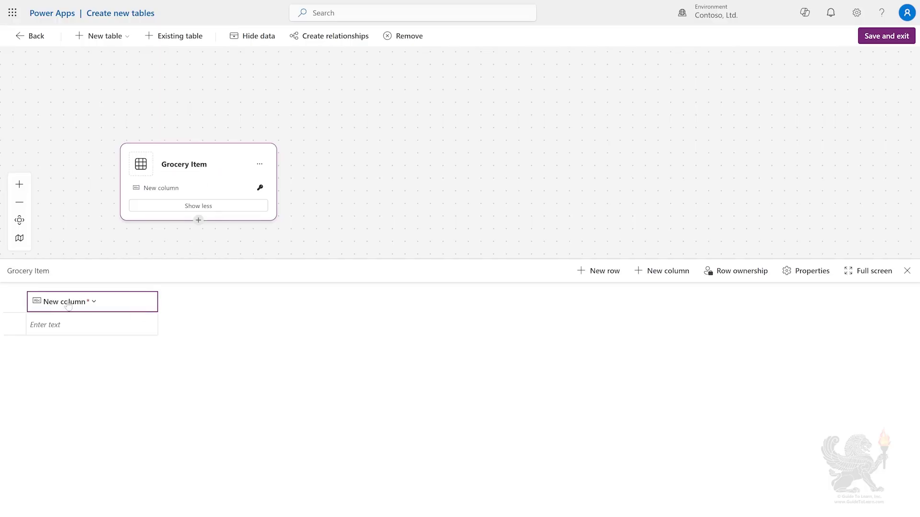
{"action": "left_click", "coordinate": [68, 305]}
{"action": "left_click", "coordinate": [61, 320]}
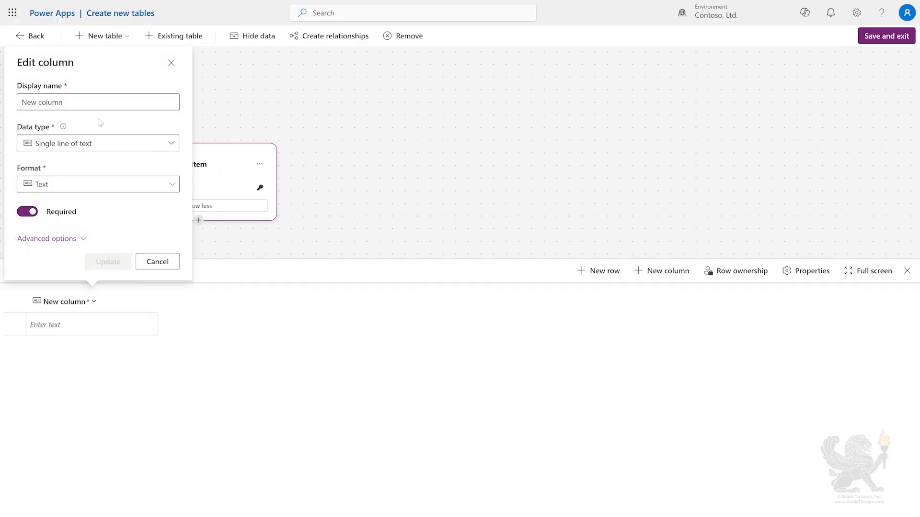
{"action": "left_click", "coordinate": [100, 102]}
{"action": "key", "text": "ctrl+a"}
{"action": "type", "text": "Item Na"}
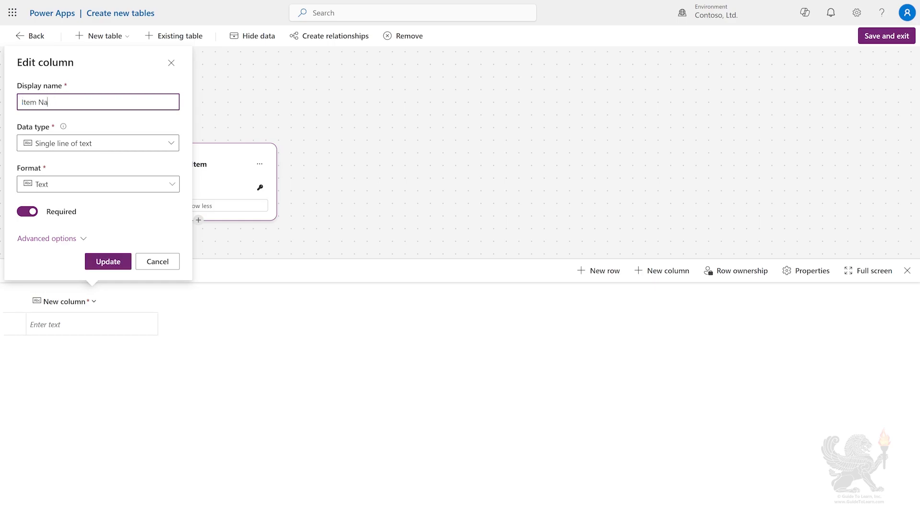
{"action": "type", "text": "me"}
{"action": "left_click", "coordinate": [115, 261]}
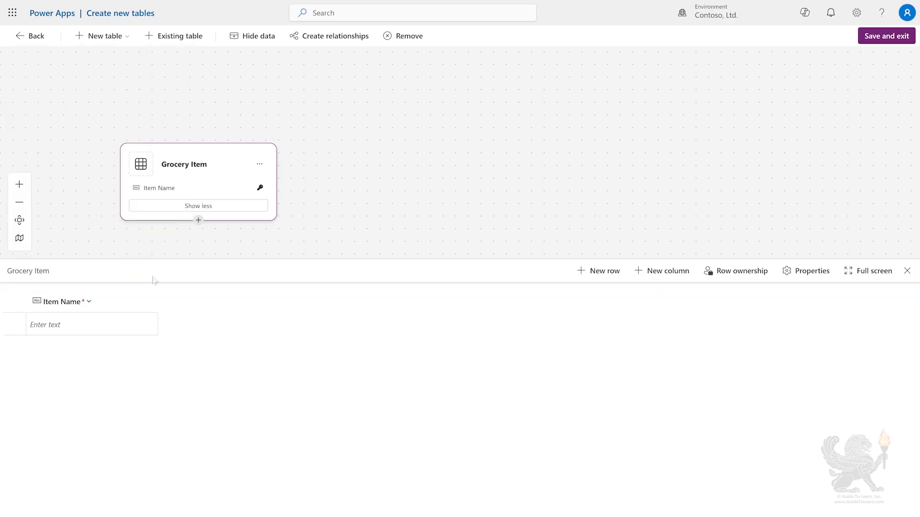
Step: Add a required "Cost" column with the Currency data type to the Grocery Item table
{"action": "left_click", "coordinate": [643, 272]}
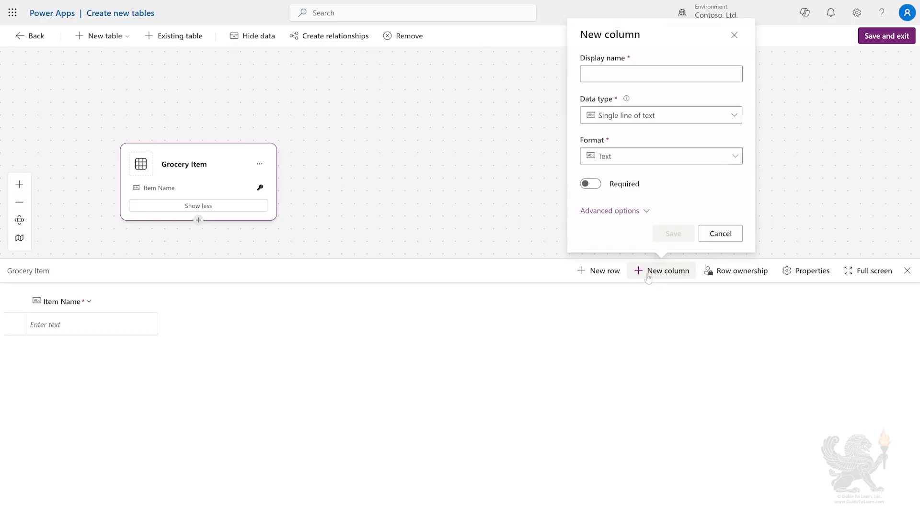
{"action": "left_click", "coordinate": [694, 74]}
{"action": "type", "text": "Cost"}
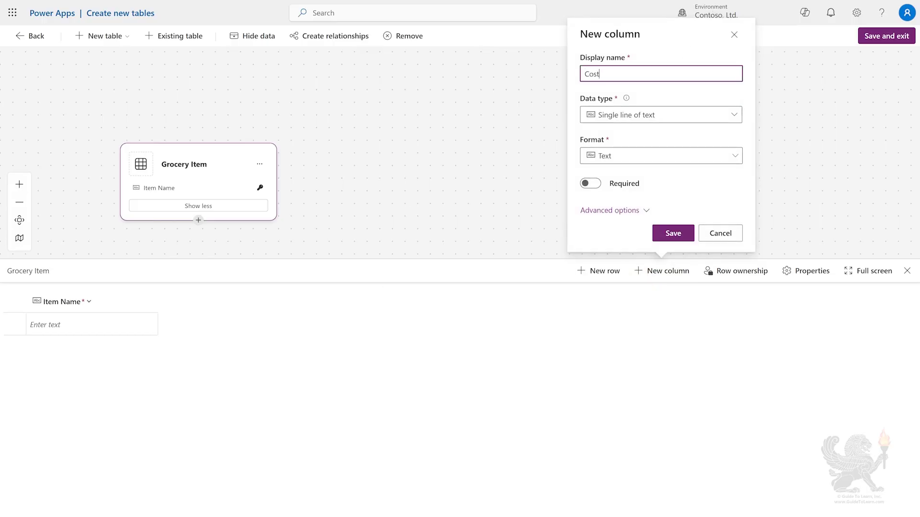
{"action": "left_click", "coordinate": [671, 115]}
{"action": "left_click", "coordinate": [613, 253]}
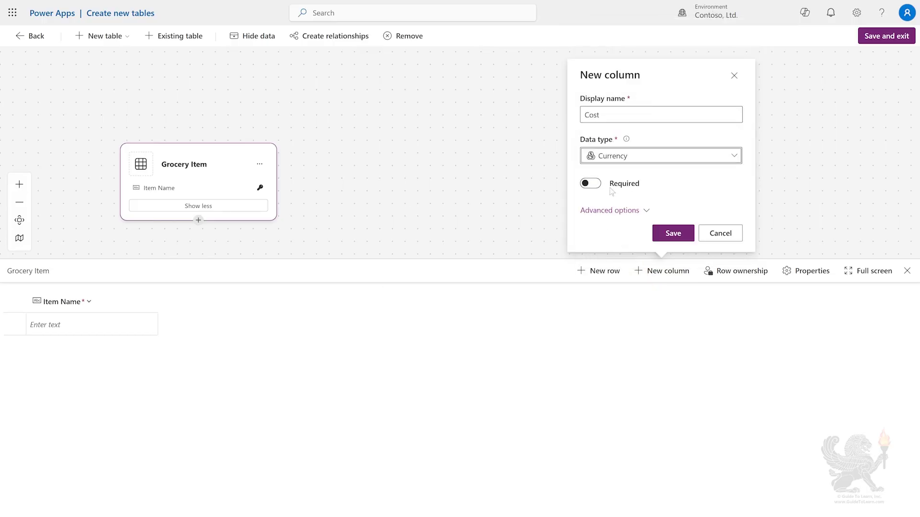
{"action": "left_click", "coordinate": [590, 183]}
{"action": "left_click", "coordinate": [673, 234]}
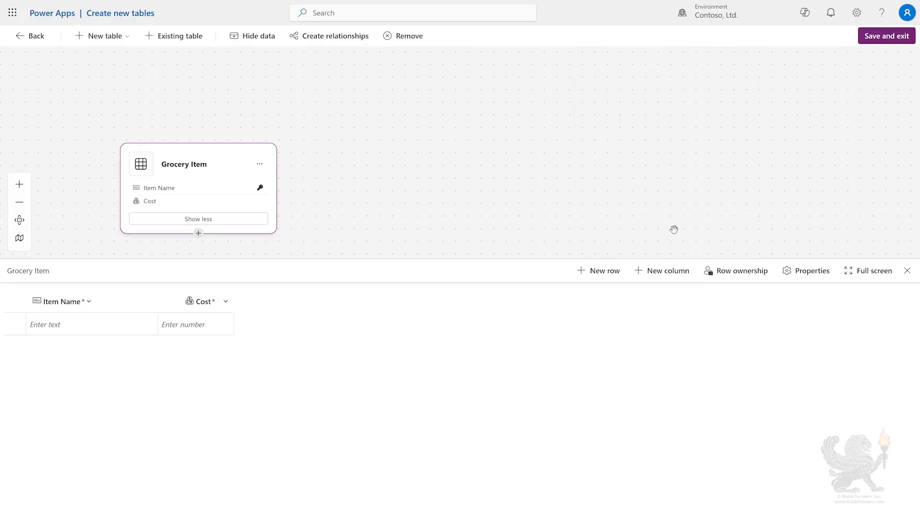
Step: Add two rows to the Grocery Item table: Milk with a cost of 5 and Broccoli with a cost of 3
{"action": "left_click", "coordinate": [91, 325]}
{"action": "type", "text": "Milk"}
{"action": "key", "text": "Tab"}
{"action": "type", "text": "5"}
{"action": "left_click", "coordinate": [91, 347]}
{"action": "type", "text": "Broccoli"}
{"action": "key", "text": "Tab"}
{"action": "type", "text": "3"}
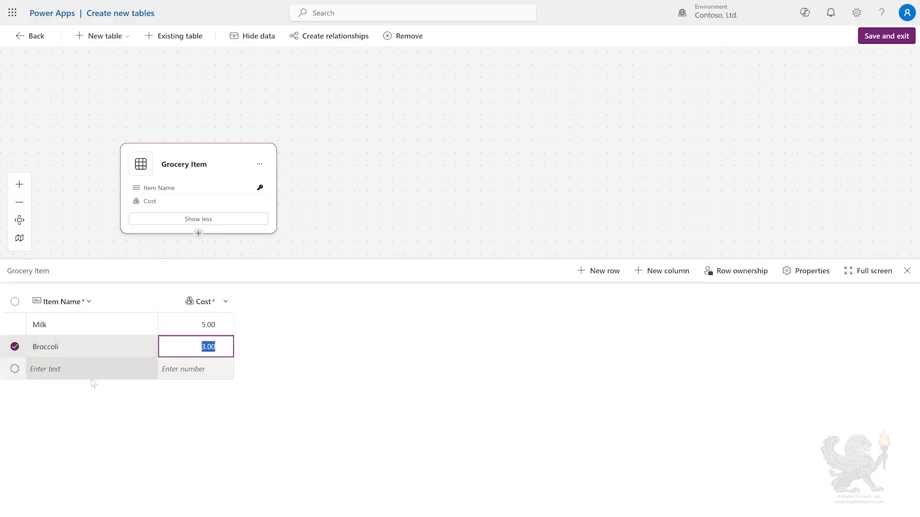
Step: Add Grocery Item rows for Rice at 4, Bread at 5.50 and Salmon at 12
{"action": "key", "text": "Tab"}
{"action": "type", "text": "Bread"}
{"action": "key", "text": "Tab"}
{"action": "type", "text": "5.50"}
{"action": "key", "text": "Tab"}
{"action": "type", "text": "Salmon"}
{"action": "key", "text": "Tab"}
{"action": "type", "text": "12"}
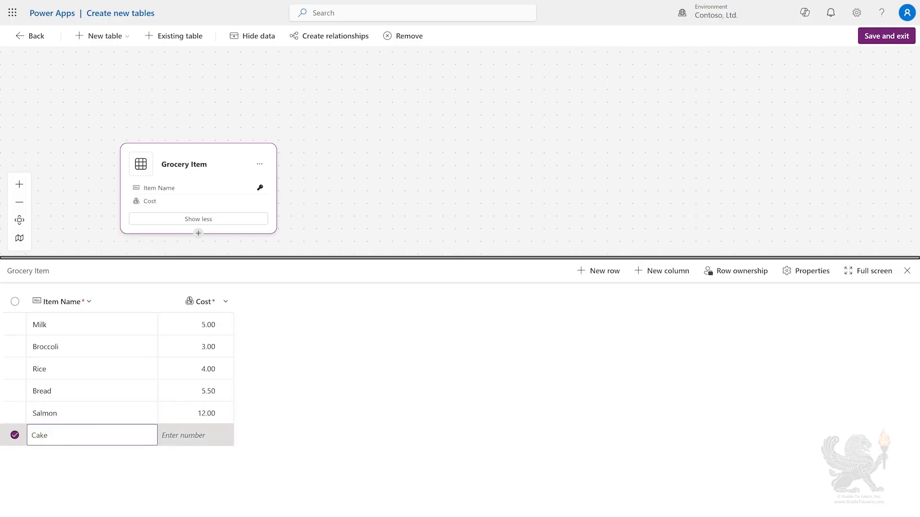
Step: Add Grocery Item rows for Cake at 10 and Bananas at 2, and save and exit the table designer
{"action": "type", "text": "Bananas"}
{"action": "key", "text": "Tab"}
{"action": "type", "text": "2"}
{"action": "key", "text": "Tab"}
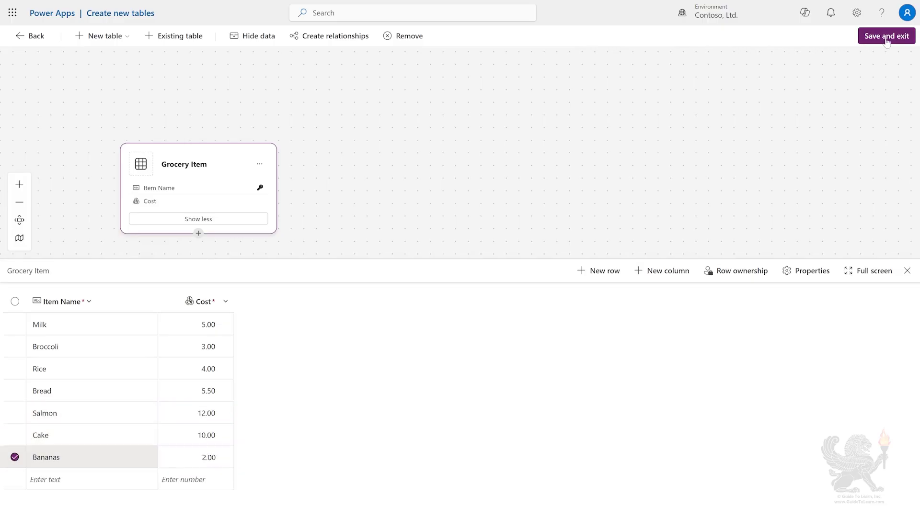
{"action": "left_click", "coordinate": [887, 38]}
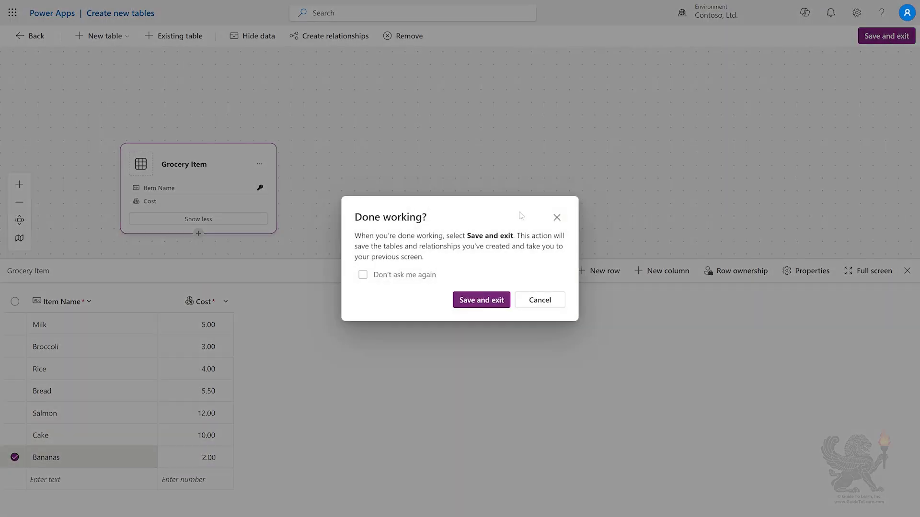
{"action": "left_click", "coordinate": [461, 300]}
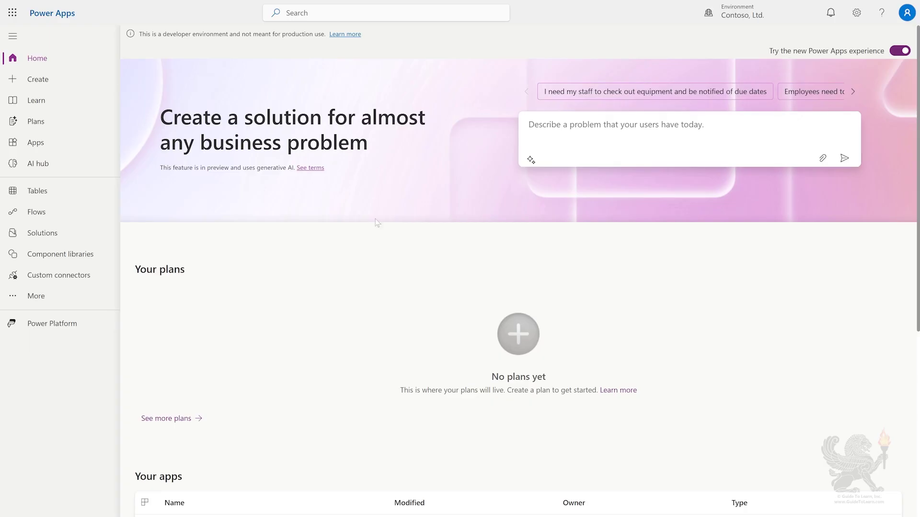
Step: Find Functions (Preview) in the full overview of Power Apps features and open its page
{"action": "left_click", "coordinate": [29, 301]}
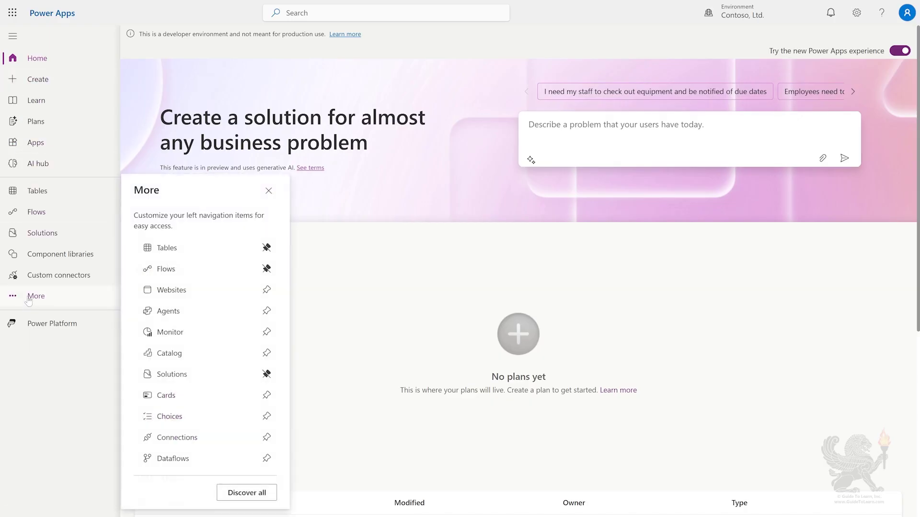
{"action": "left_click", "coordinate": [255, 497]}
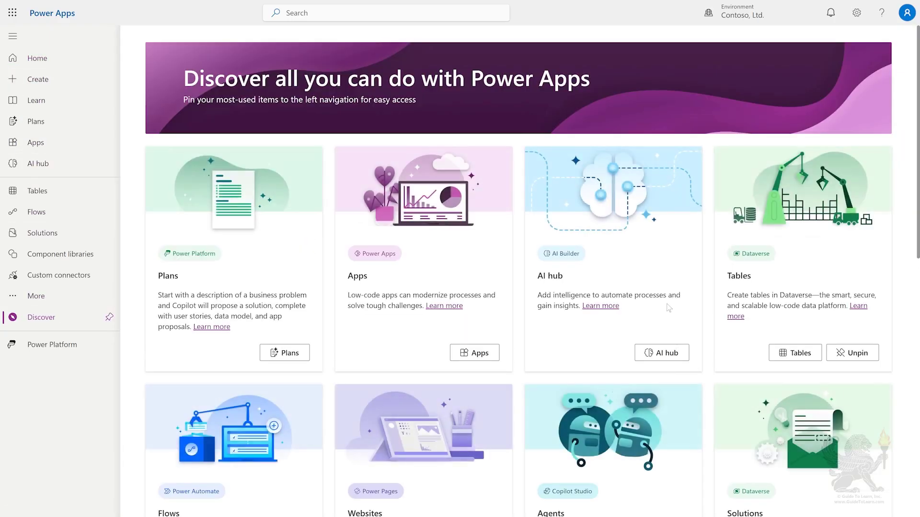
{"action": "scroll", "coordinate": [574, 336], "scroll_direction": "down", "scroll_amount": 10}
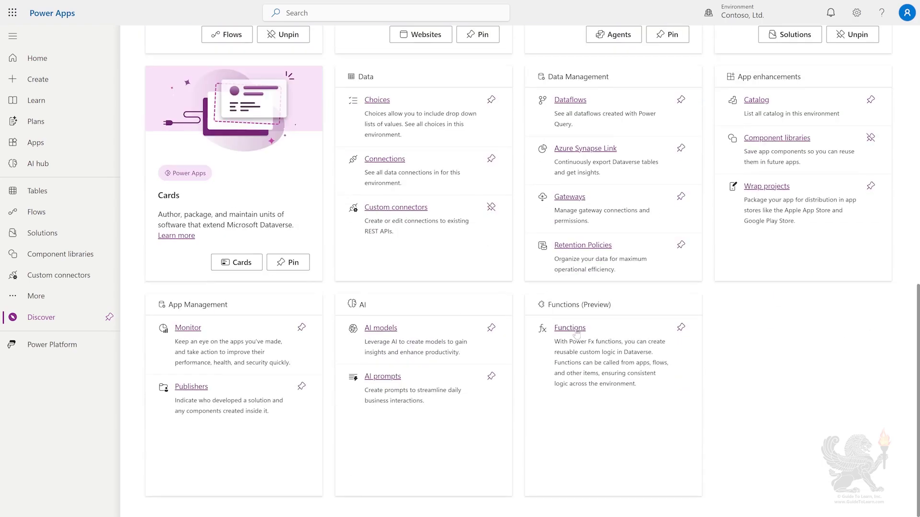
{"action": "left_click", "coordinate": [575, 331]}
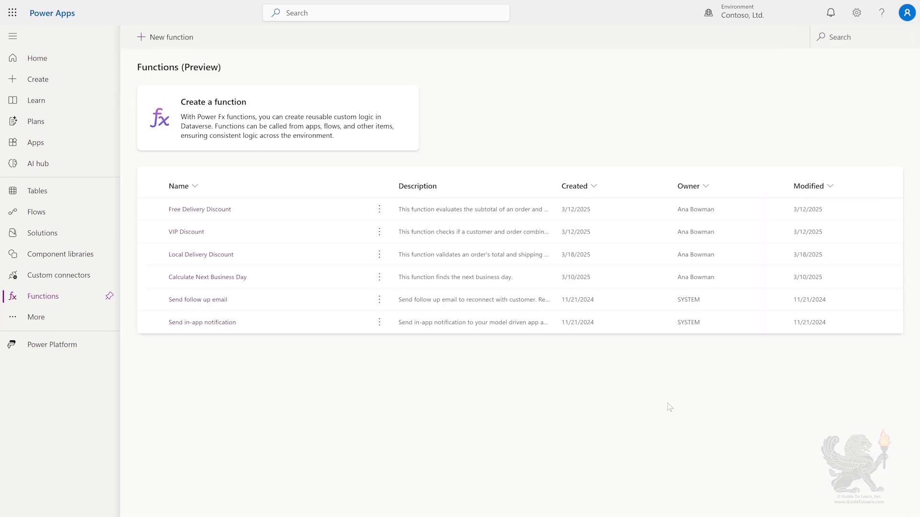
Step: Create a function named "Free Delivery Discount" with the description "This function evaluates the subtotal of an order and determines if it qualifies for free delivery"
{"action": "left_click", "coordinate": [178, 38]}
{"action": "left_click", "coordinate": [637, 85]}
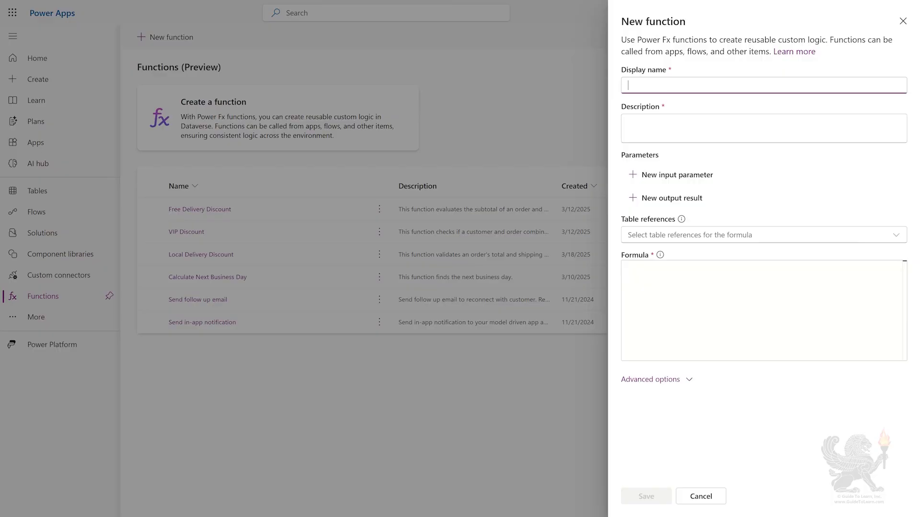
{"action": "type", "text": "Free Delivery Discount"}
{"action": "key", "text": "Tab"}
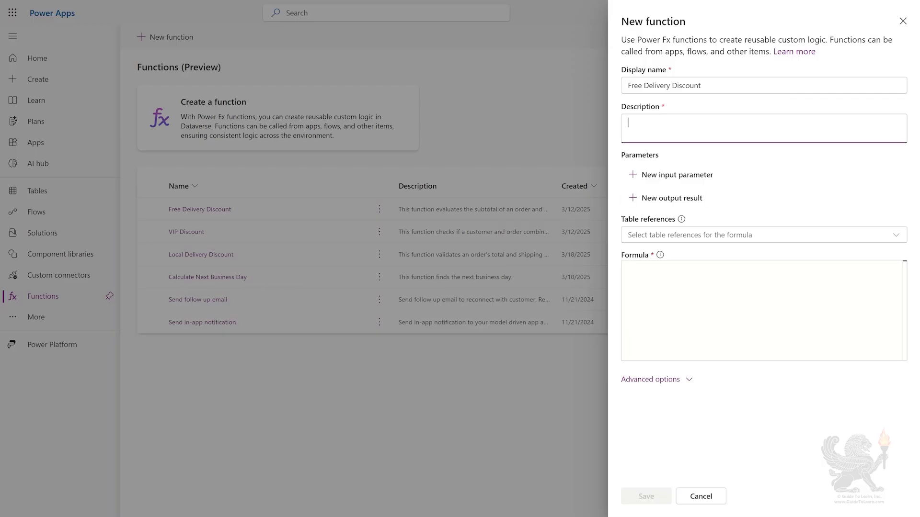
{"action": "type", "text": "This function evaluates the subtotal of an order and determines if it qualifies for free delivery"}
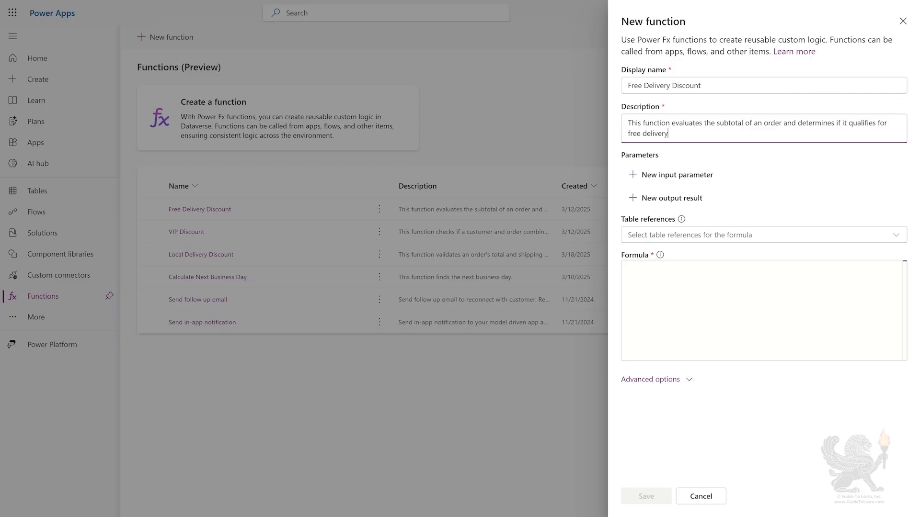
Step: Add the Discount Codes table as a table reference for the function's formula
{"action": "left_click", "coordinate": [690, 234]}
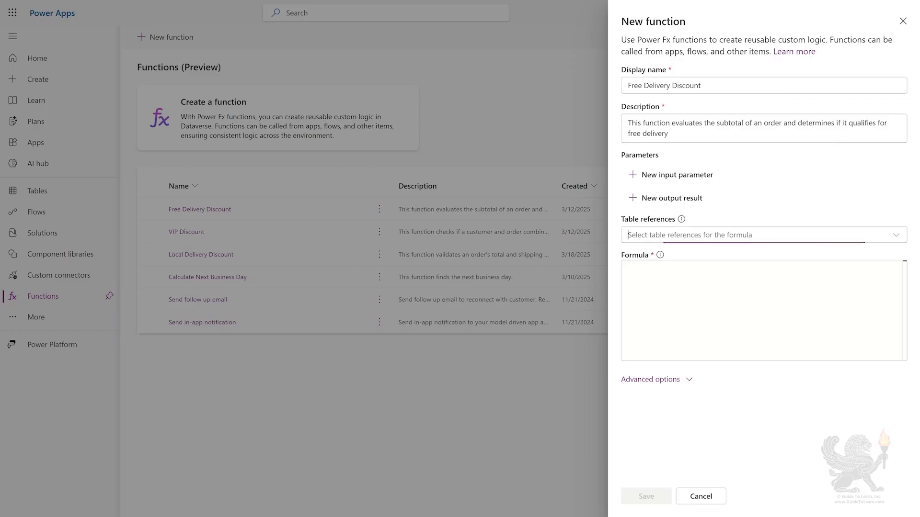
{"action": "type", "text": "Discoun"}
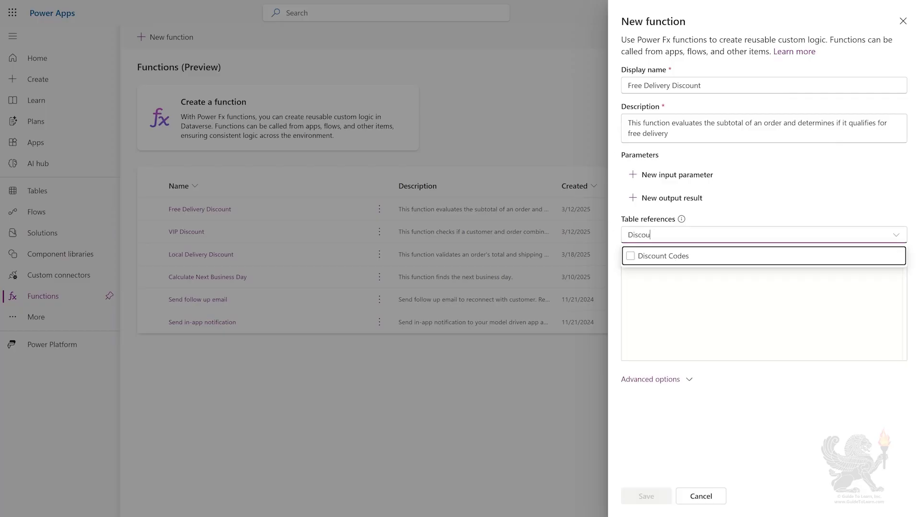
{"action": "left_click", "coordinate": [630, 257]}
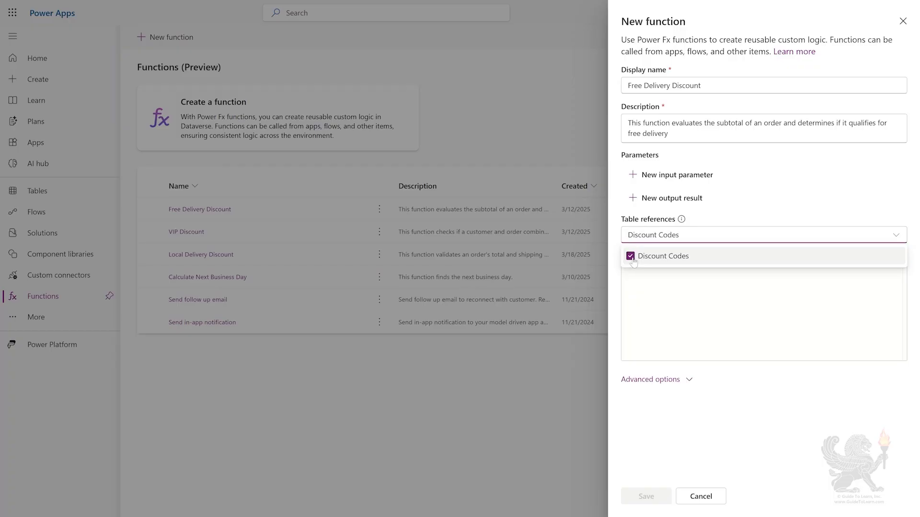
{"action": "left_click", "coordinate": [617, 269]}
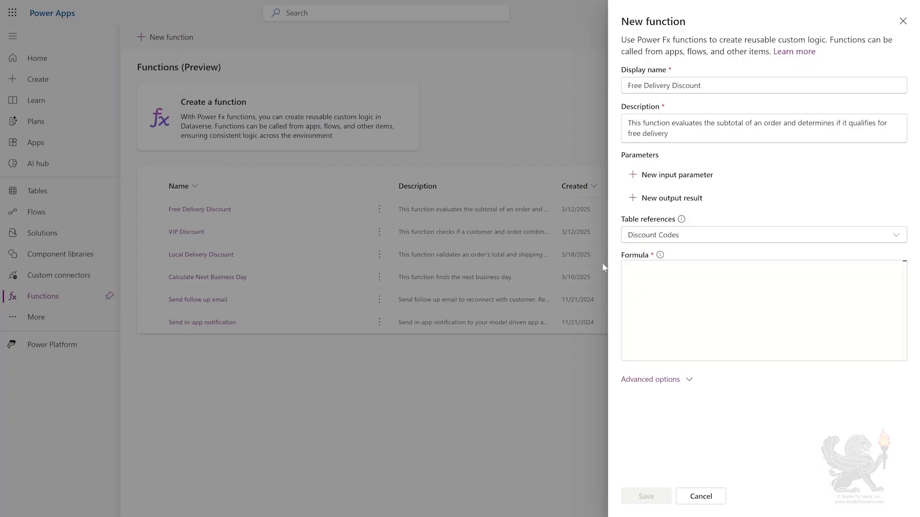
Step: Add an input parameter named "Subtotal" with the Decimal data type to the function
{"action": "left_click", "coordinate": [677, 174]}
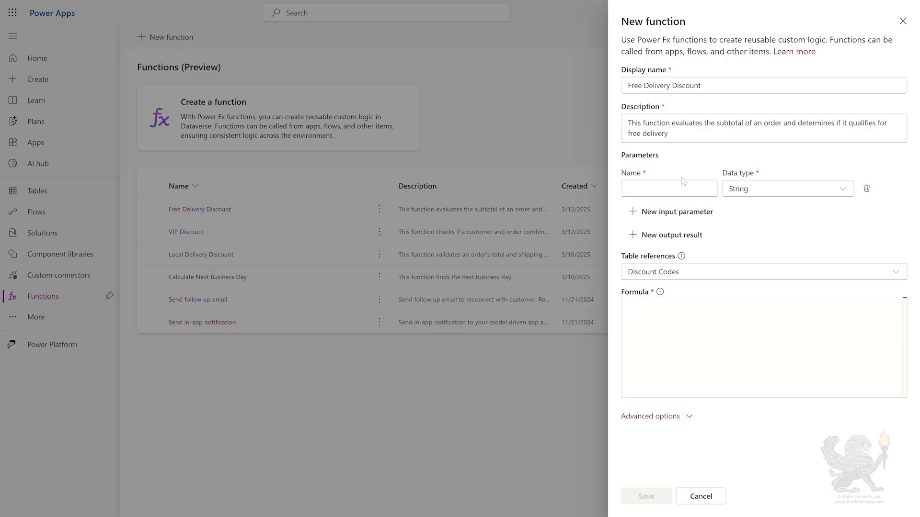
{"action": "type", "text": "Subtotal"}
{"action": "left_click", "coordinate": [728, 192]}
{"action": "left_click", "coordinate": [747, 228]}
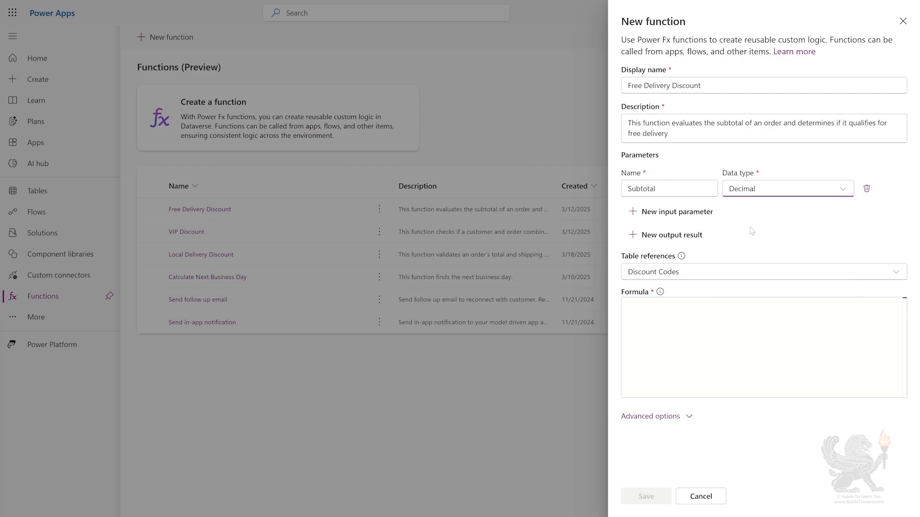
Step: Add an output result named "CodeStatus" with the Boolean data type to the function
{"action": "left_click", "coordinate": [666, 235]}
{"action": "type", "text": "CodeStatus"}
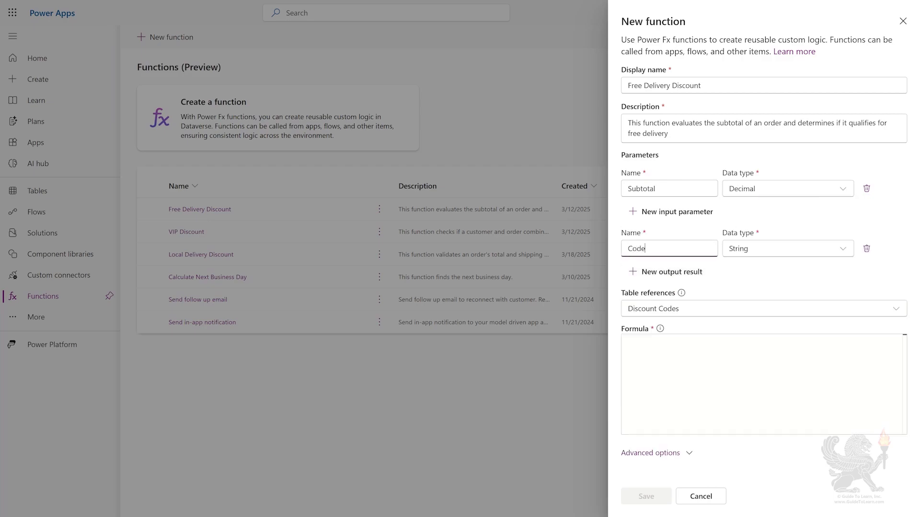
{"action": "left_click", "coordinate": [752, 253]}
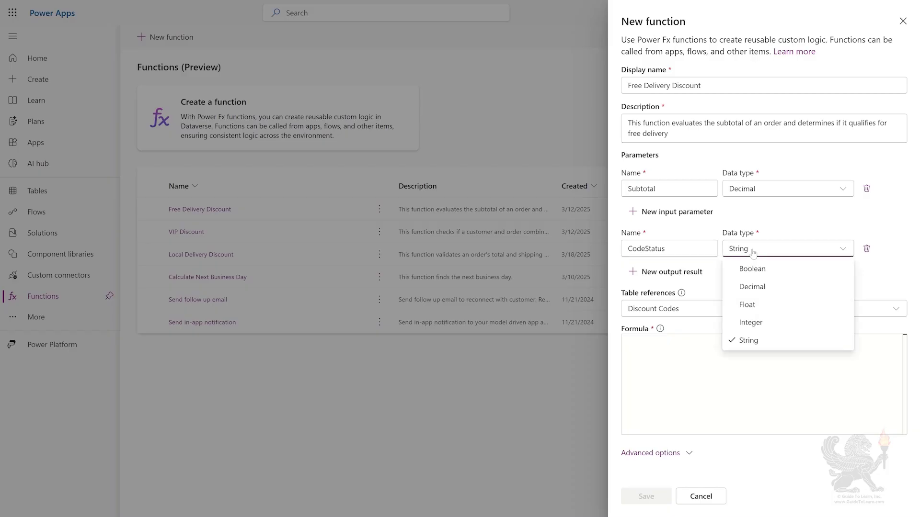
{"action": "left_click", "coordinate": [754, 267]}
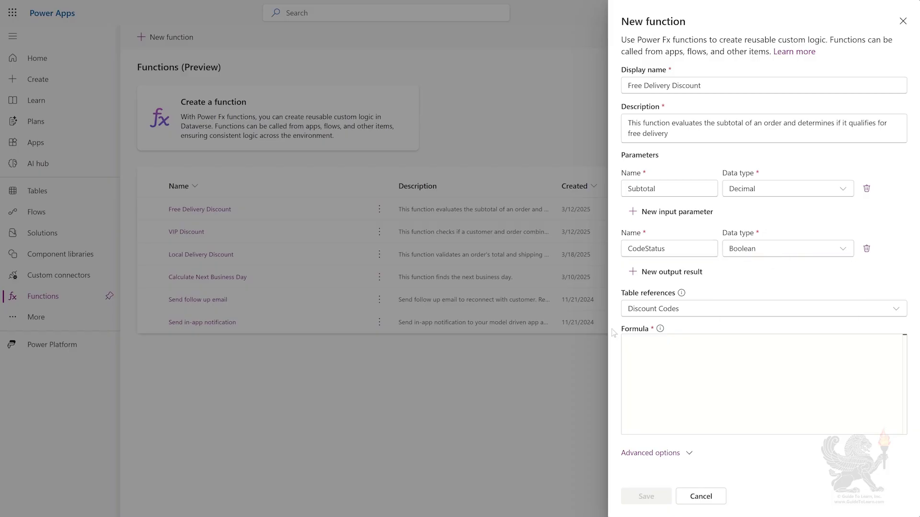
Step: Enter the function's formula {CodeStatus: If(LookUp('Discount Codes','Discount Code'="FREEDEL").'Exp Date'>Now() And Subtotal>25, true, false)}
{"action": "left_click", "coordinate": [623, 340]}
{"action": "type", "text": "{CodeStatus: If(LookUp('Discount Codes','Discount Code'=\"FREEDEL\").'Exp Date'>Now() And Subtotal>25, true, false)}"}
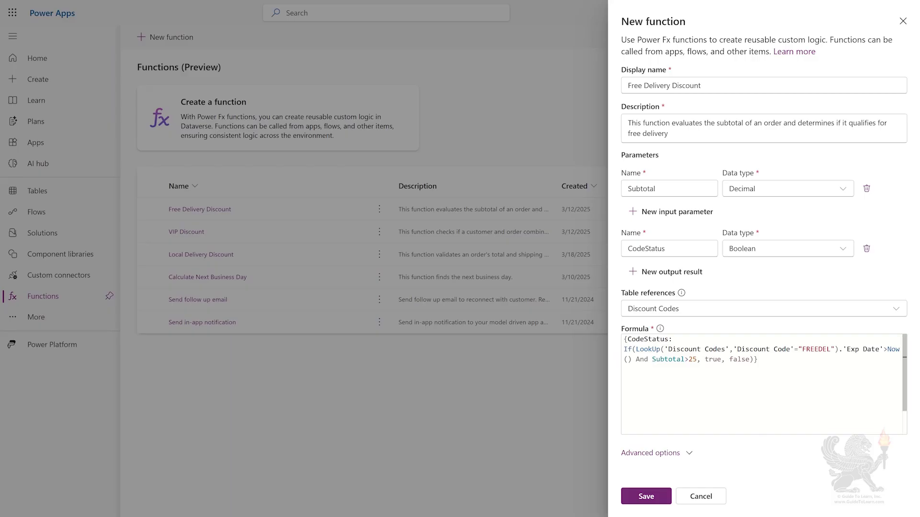
Step: Examine the formula's If results, FREEDEL lookup, expiry date and Subtotal conditions part by part, and save the function
{"action": "double_click", "coordinate": [627, 349]}
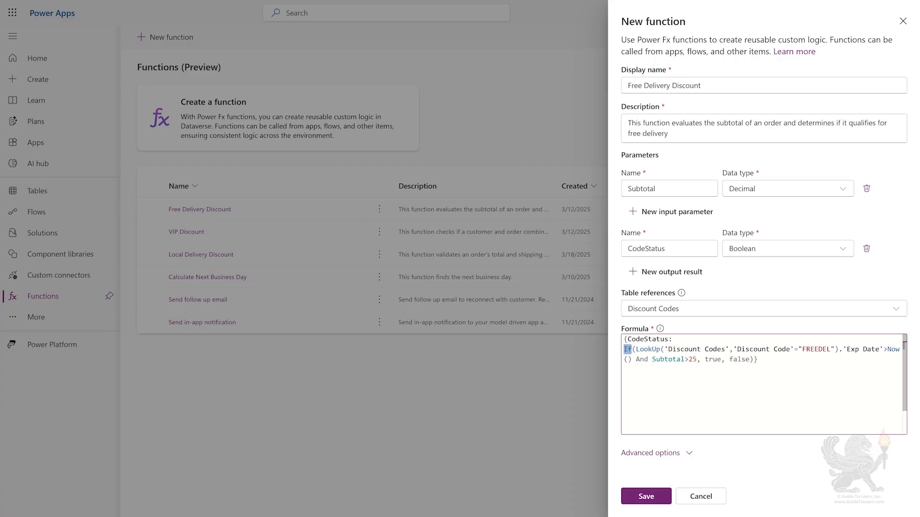
{"action": "double_click", "coordinate": [709, 359]}
{"action": "double_click", "coordinate": [740, 359]}
{"action": "left_click", "coordinate": [636, 349]}
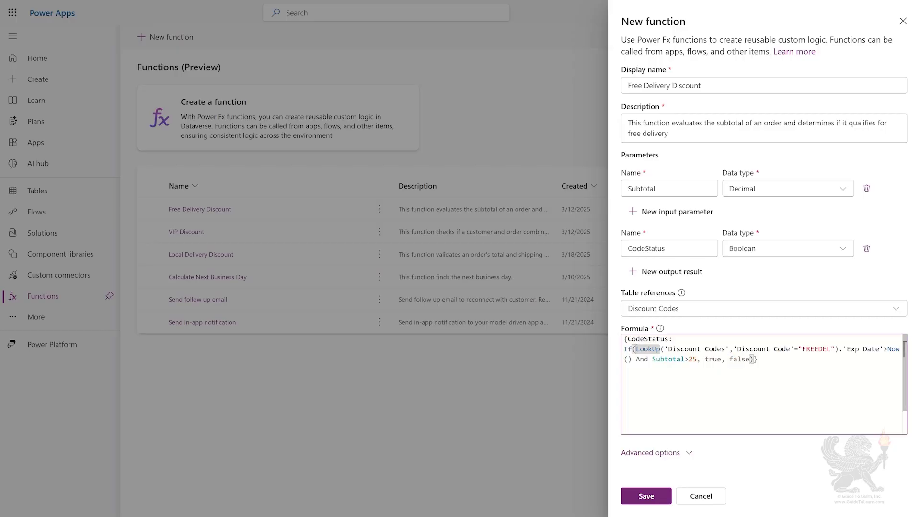
{"action": "left_click_drag", "start_coordinate": [637, 350], "coordinate": [632, 359]}
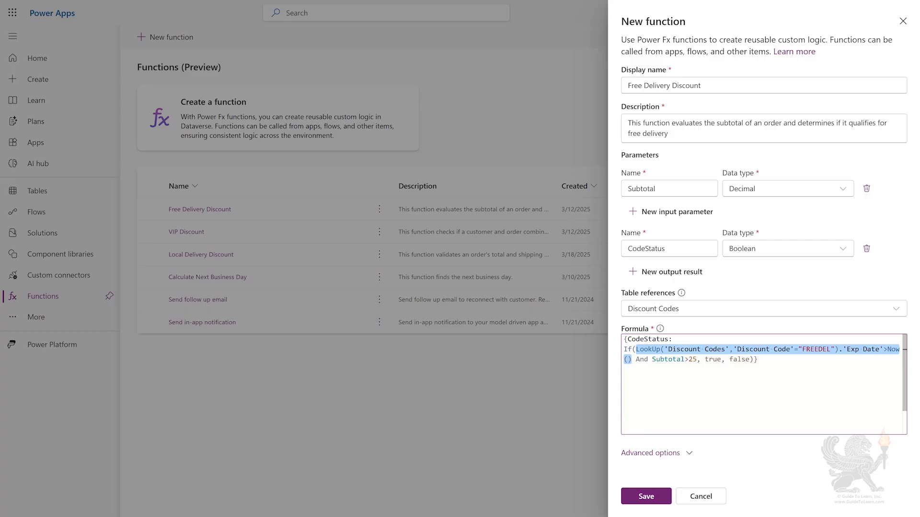
{"action": "left_click", "coordinate": [661, 349]}
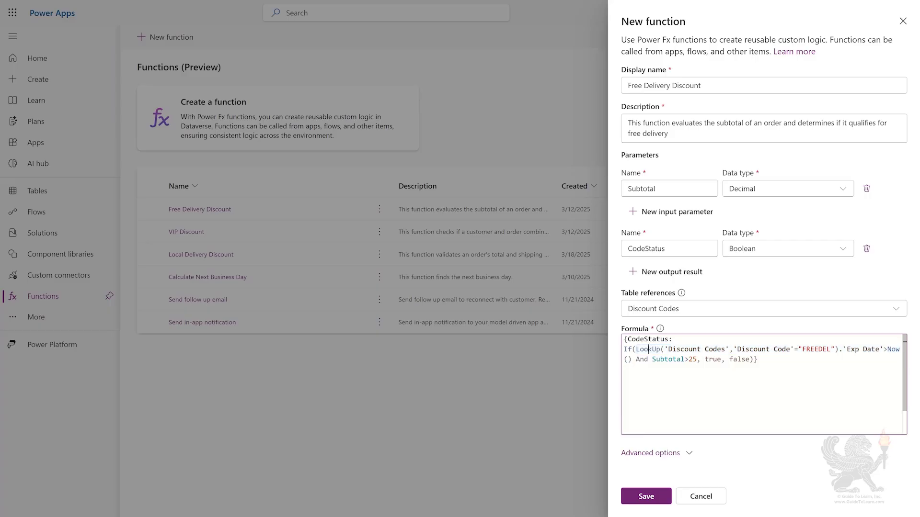
{"action": "left_click_drag", "start_coordinate": [665, 349], "coordinate": [836, 350]}
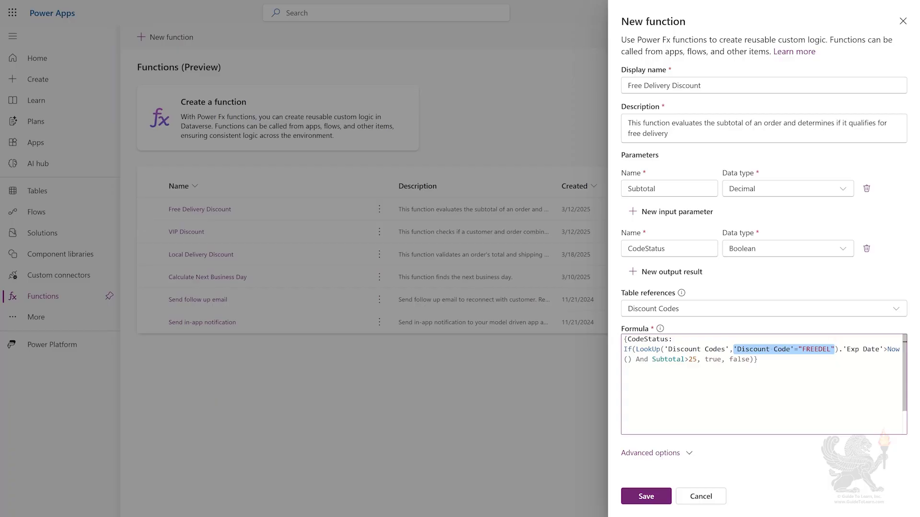
{"action": "left_click_drag", "start_coordinate": [843, 350], "coordinate": [883, 350]}
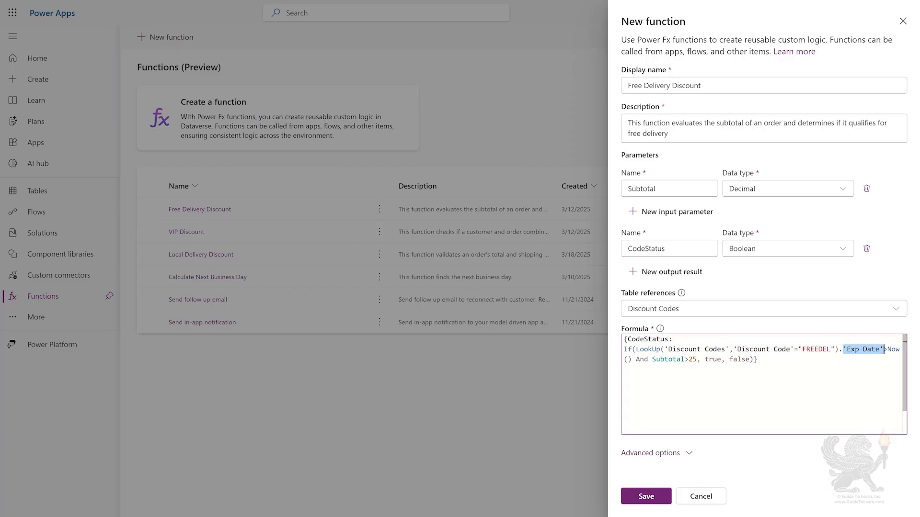
{"action": "left_click_drag", "start_coordinate": [887, 349], "coordinate": [632, 359]}
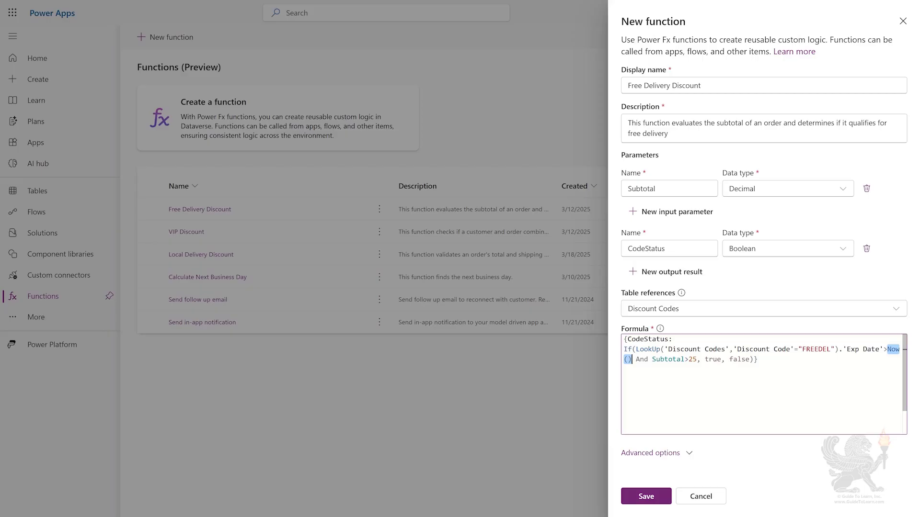
{"action": "left_click_drag", "start_coordinate": [652, 359], "coordinate": [698, 360]}
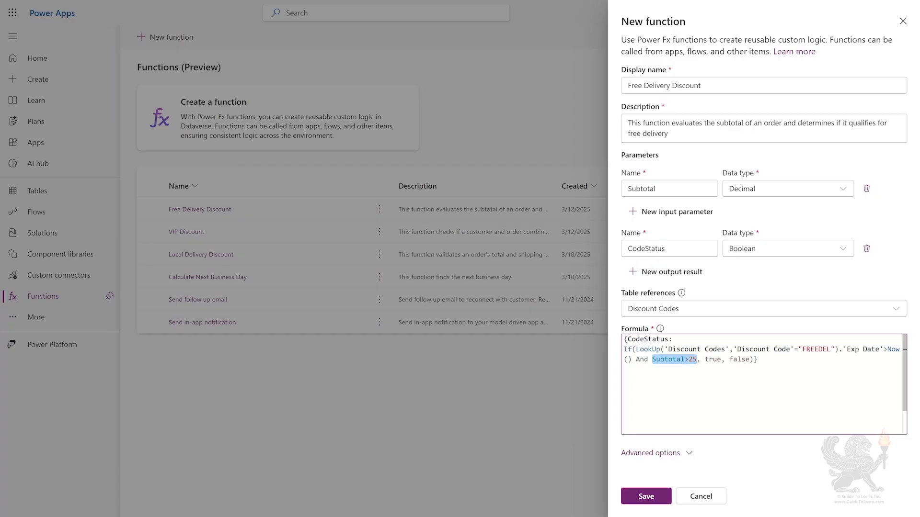
{"action": "double_click", "coordinate": [713, 360]}
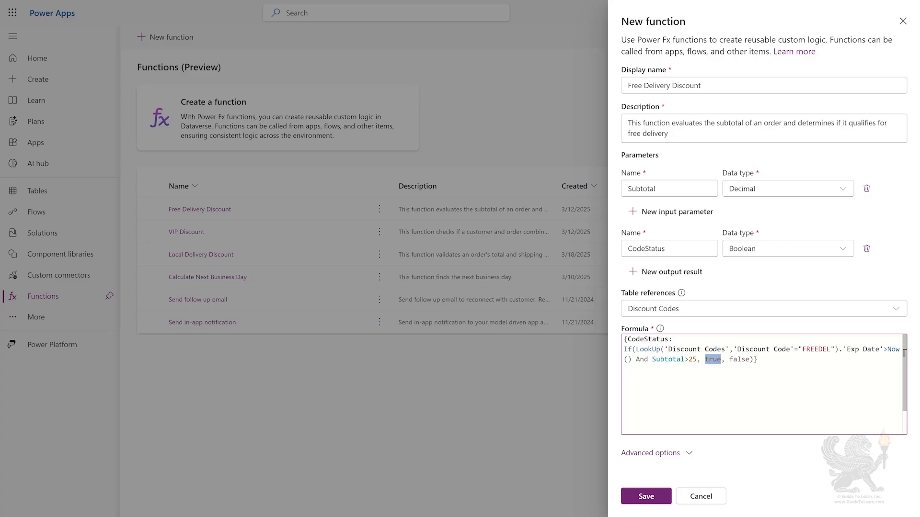
{"action": "double_click", "coordinate": [739, 360]}
{"action": "left_click", "coordinate": [647, 495]}
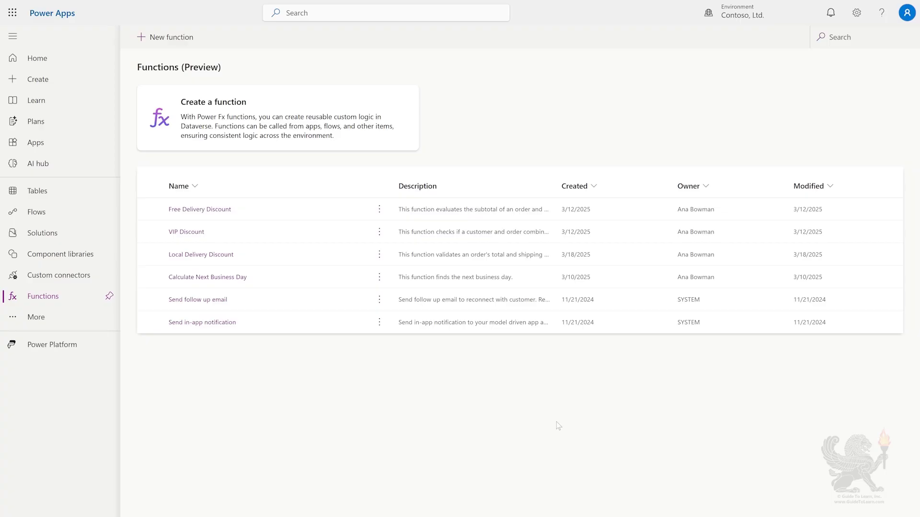
Step: Copy the Free Delivery Discount function's code snippet, paste it into a blank Notepad document, and switch back to Power Apps
{"action": "left_click", "coordinate": [149, 209]}
{"action": "left_click", "coordinate": [305, 38]}
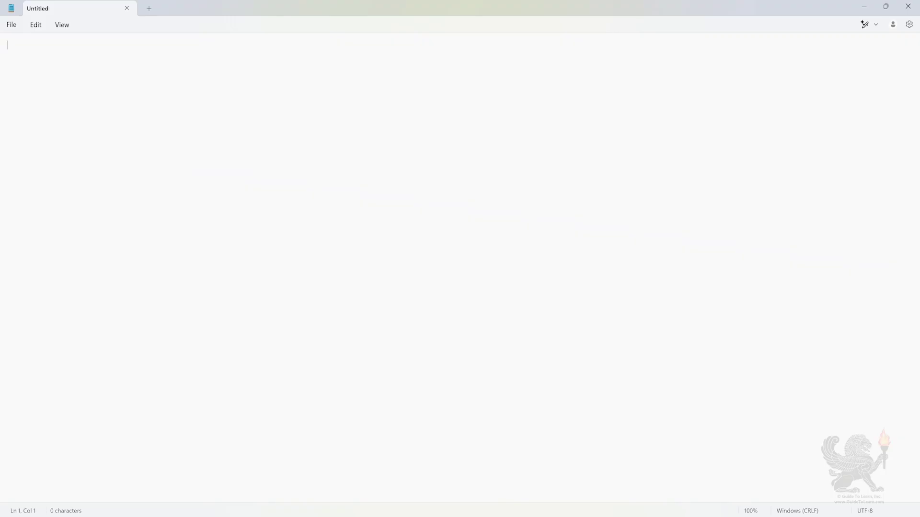
{"action": "type", "text": "Environment.cr713_FreeDeliveryDiscount({Subtotal:Value})"}
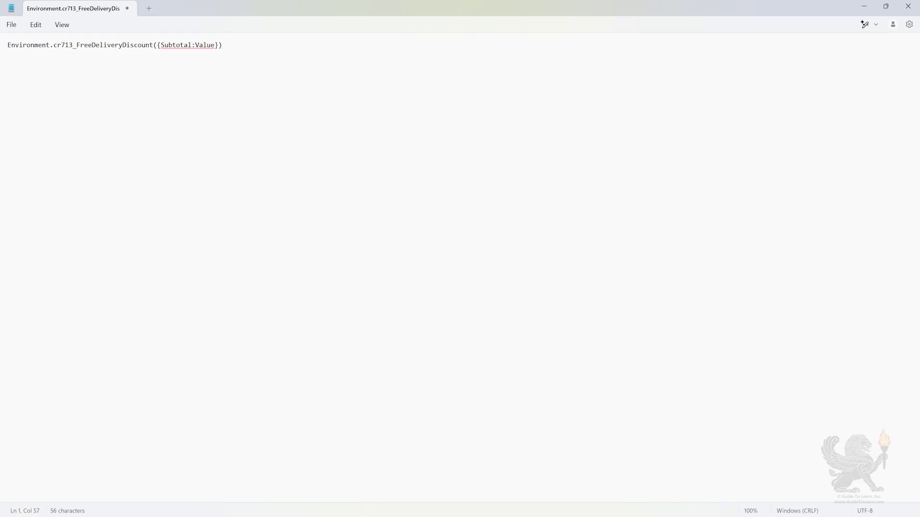
{"action": "key", "text": "alt+Tab"}
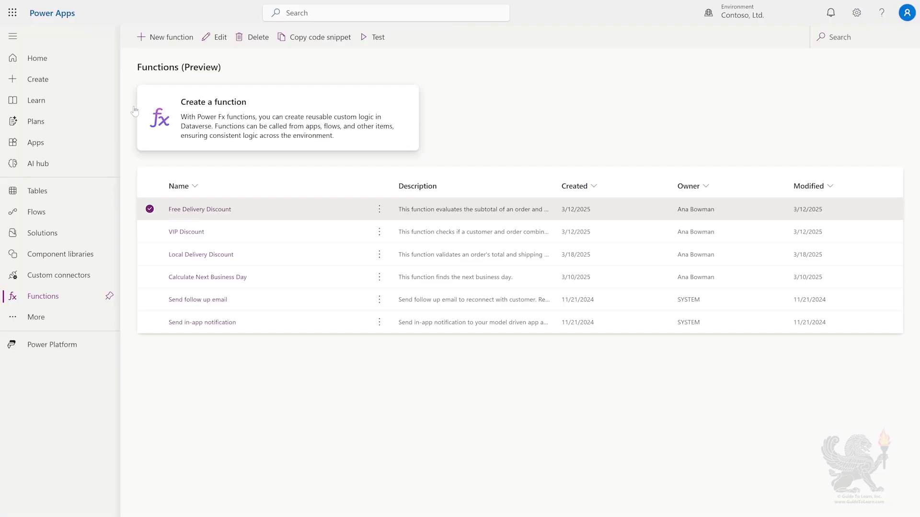
Step: Create a new blank canvas app in the tablet size
{"action": "left_click", "coordinate": [38, 80]}
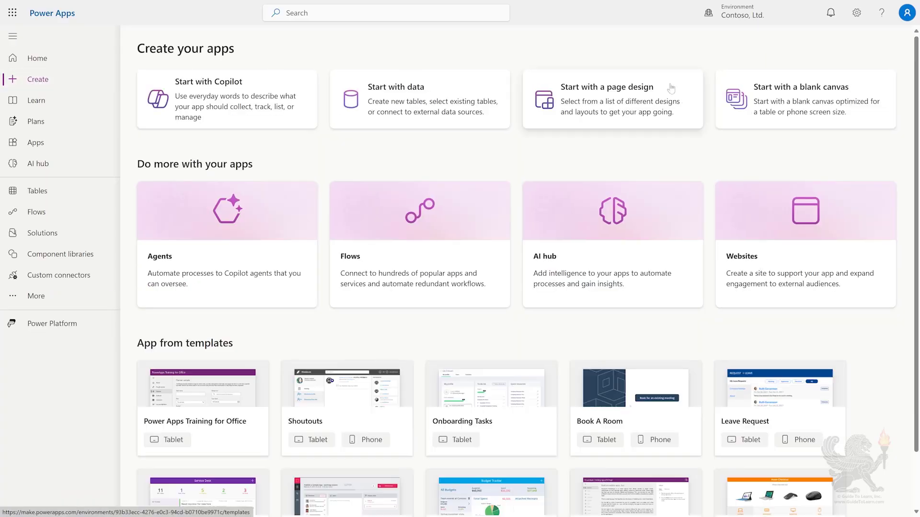
{"action": "left_click", "coordinate": [852, 87]}
{"action": "left_click", "coordinate": [513, 220]}
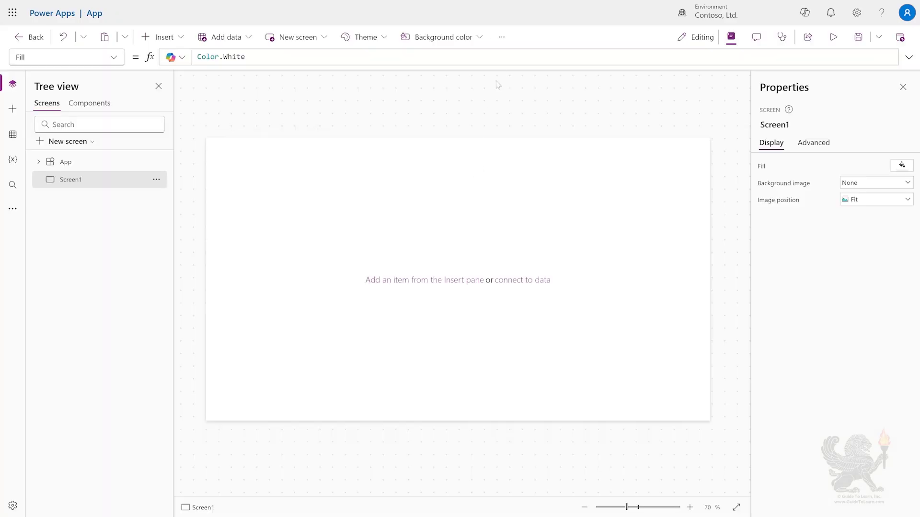
Step: Name the app "Free Delivery App" in its general settings and close the settings
{"action": "left_click", "coordinate": [502, 37]}
{"action": "left_click", "coordinate": [520, 76]}
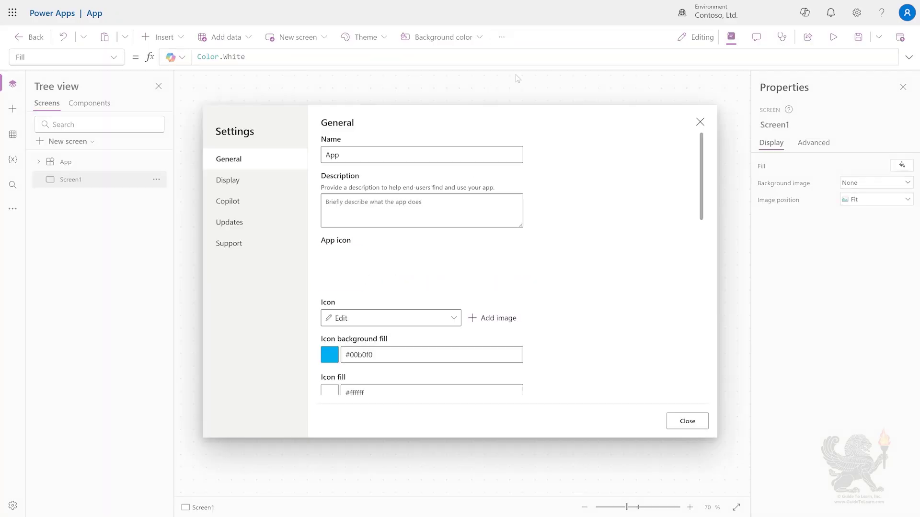
{"action": "left_click", "coordinate": [239, 169]}
{"action": "type", "text": "Free De"}
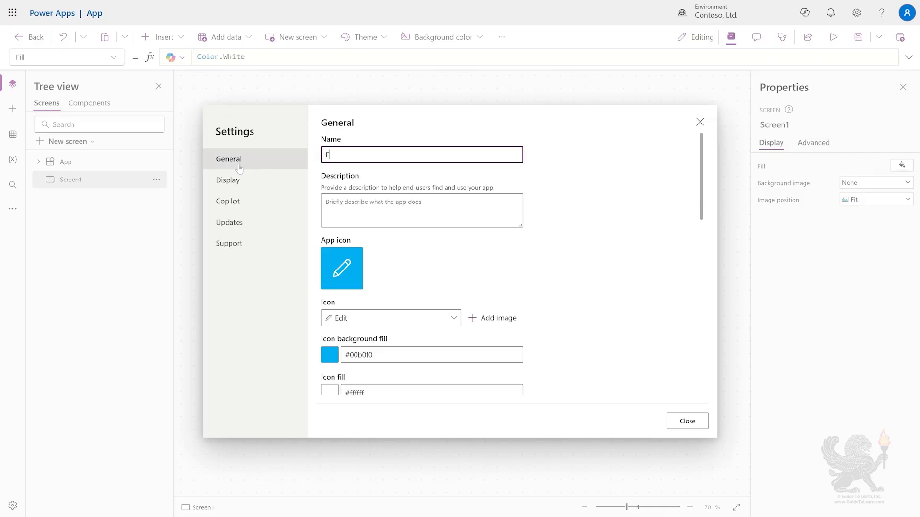
{"action": "type", "text": "livery App"}
{"action": "left_click", "coordinate": [687, 421]}
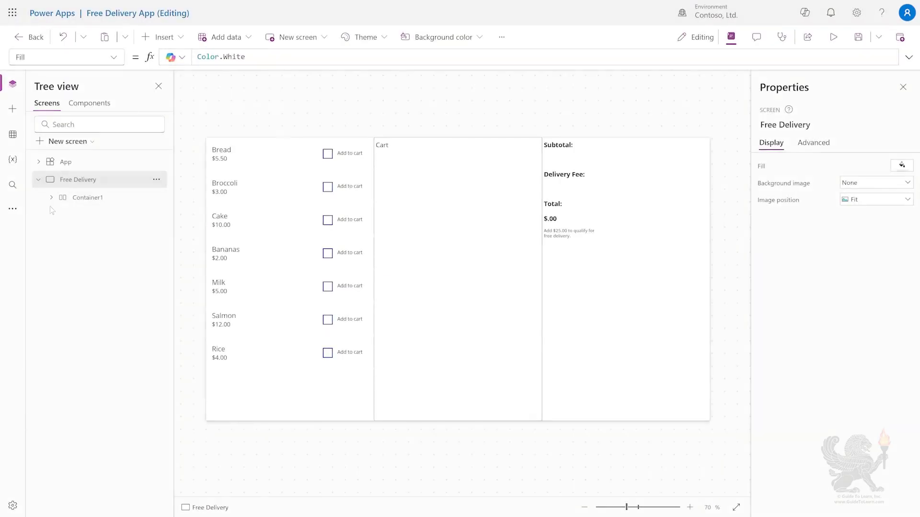
Step: Examine Container1 on the Free Delivery screen and the Items source and layout options of Gallery1 inside it
{"action": "left_click", "coordinate": [85, 197]}
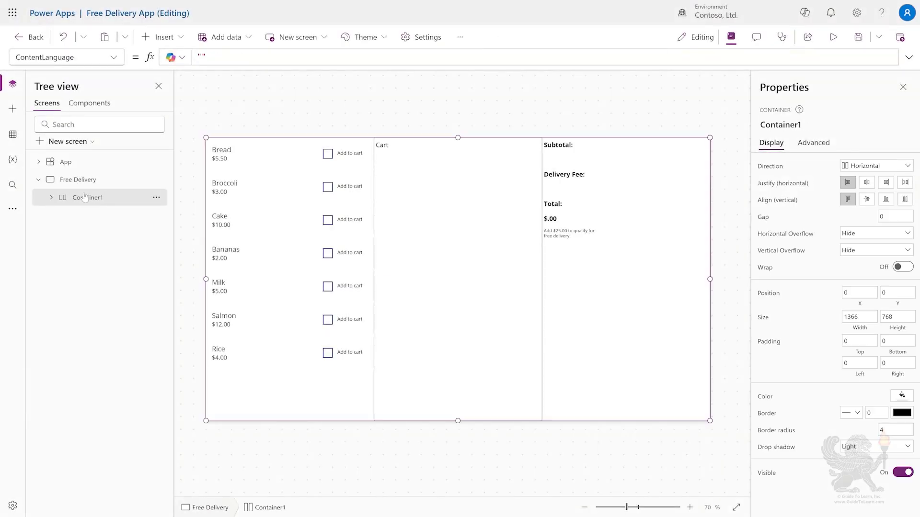
{"action": "left_click", "coordinate": [52, 198]}
{"action": "left_click", "coordinate": [81, 216]}
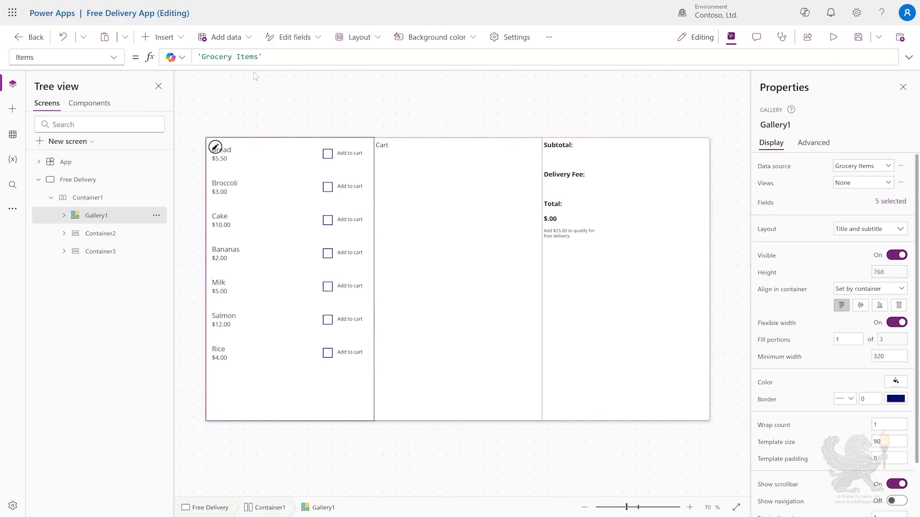
{"action": "left_click_drag", "start_coordinate": [263, 57], "coordinate": [183, 56]}
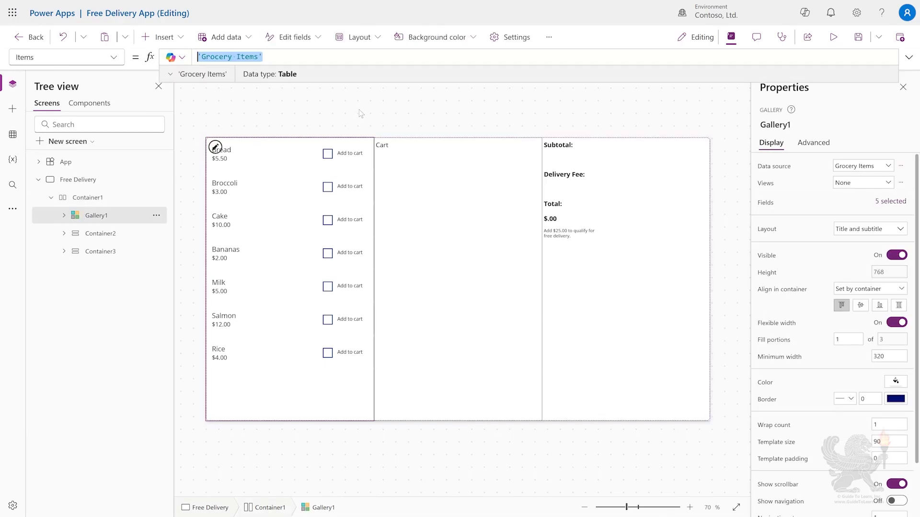
{"action": "left_click", "coordinate": [886, 229]}
{"action": "left_click", "coordinate": [885, 231]}
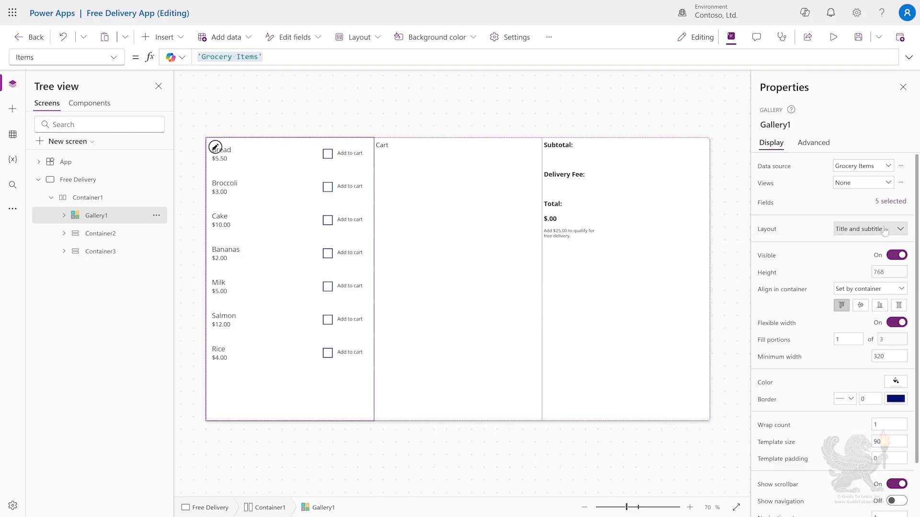
Step: Examine the Text formulas of Gallery1's item title, cost subtitle and Add to cart checkbox, plus the checkbox's font size
{"action": "left_click", "coordinate": [232, 151]}
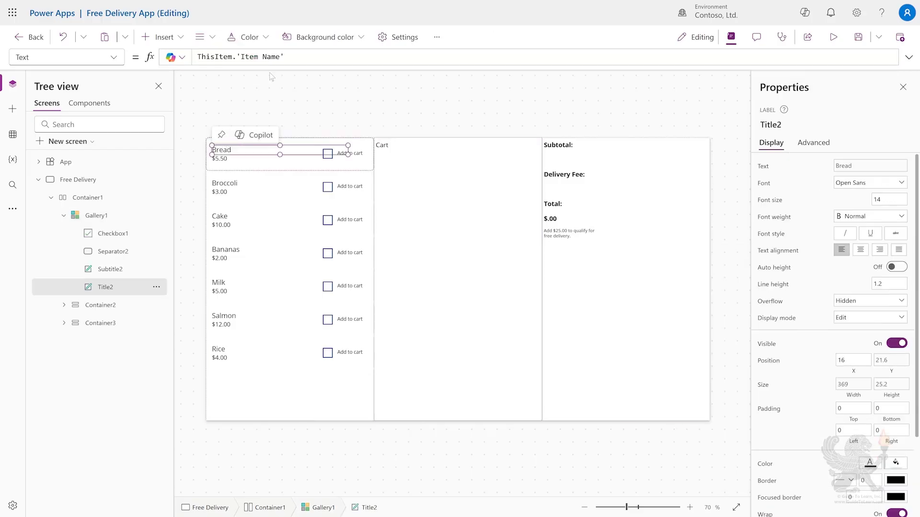
{"action": "left_click", "coordinate": [226, 161]}
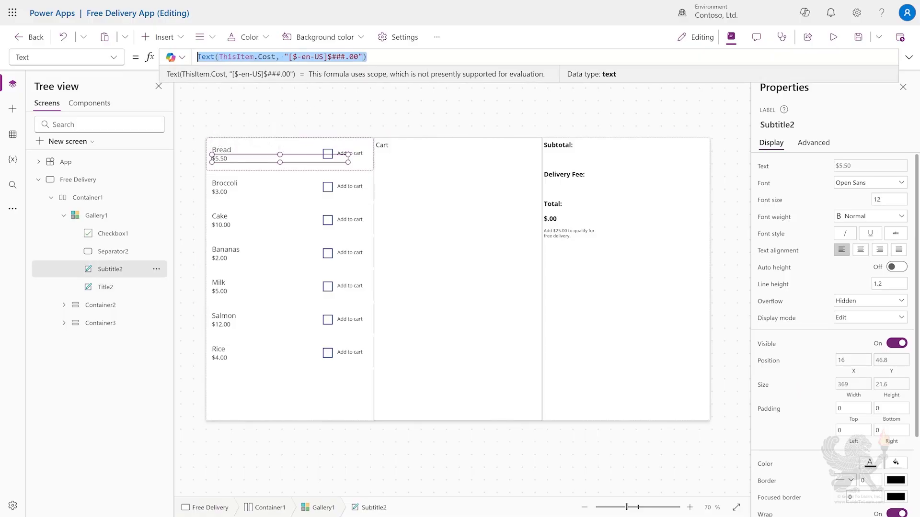
{"action": "left_click_drag", "start_coordinate": [219, 57], "coordinate": [277, 57]}
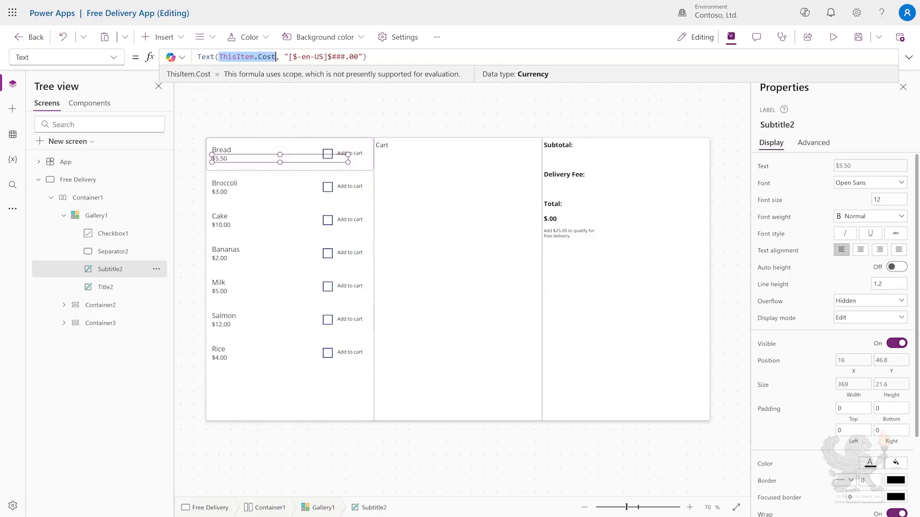
{"action": "left_click", "coordinate": [357, 158]}
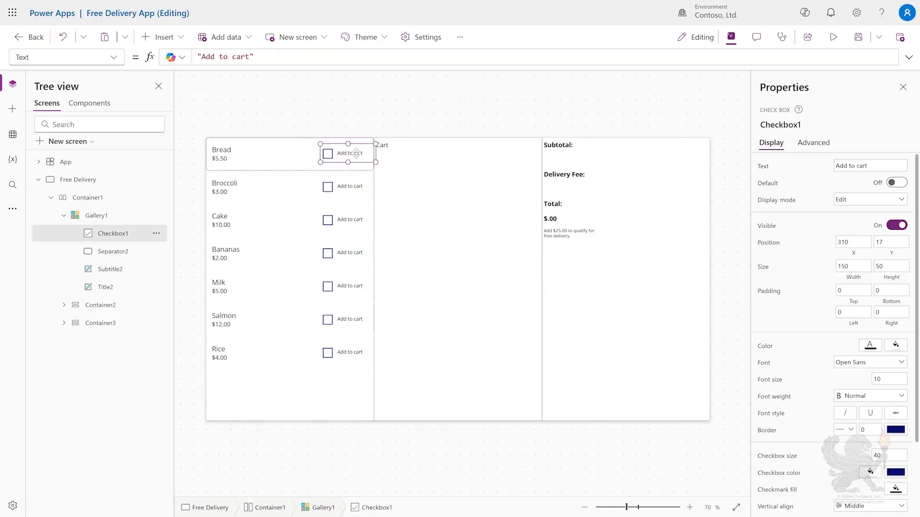
{"action": "left_click", "coordinate": [271, 55]}
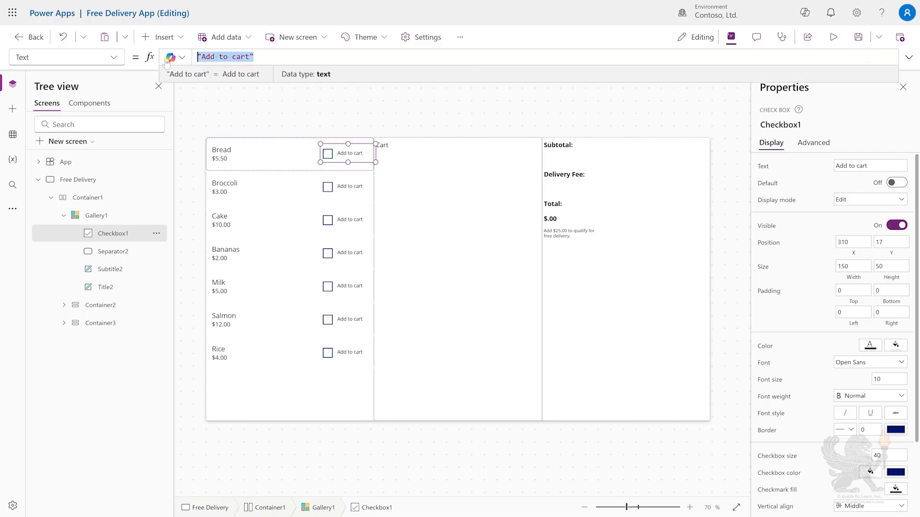
{"action": "left_click", "coordinate": [884, 379]}
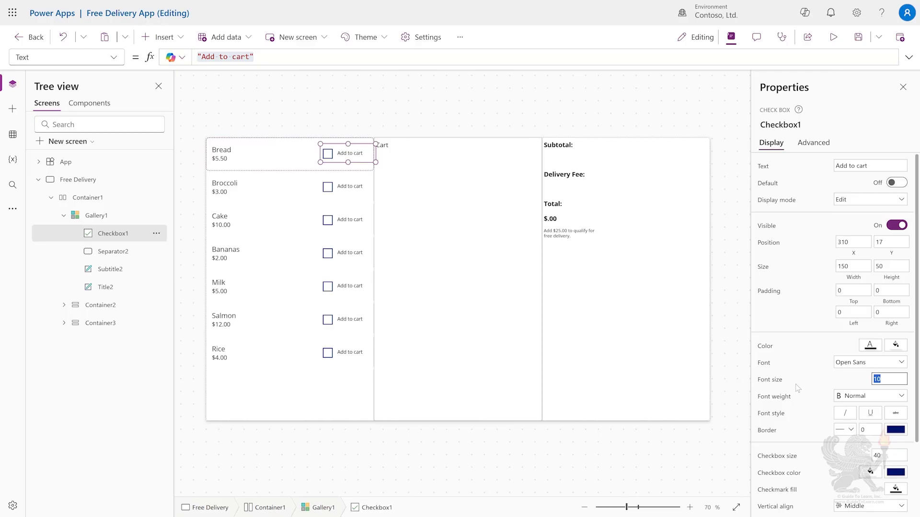
{"action": "left_click", "coordinate": [286, 456]}
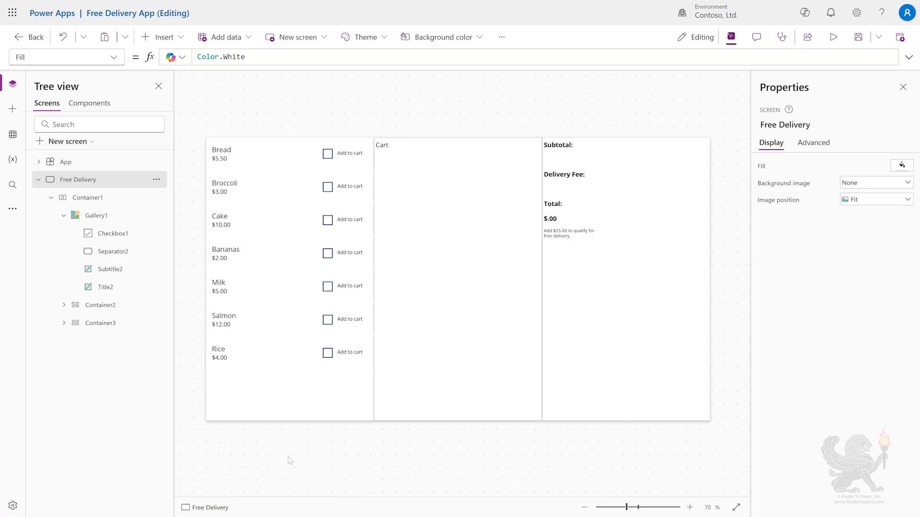
Step: Examine the Add to cart checkbox's OnCheck formula, including the colCart collection and the UpdateContext Subtotal sum
{"action": "left_click", "coordinate": [335, 154]}
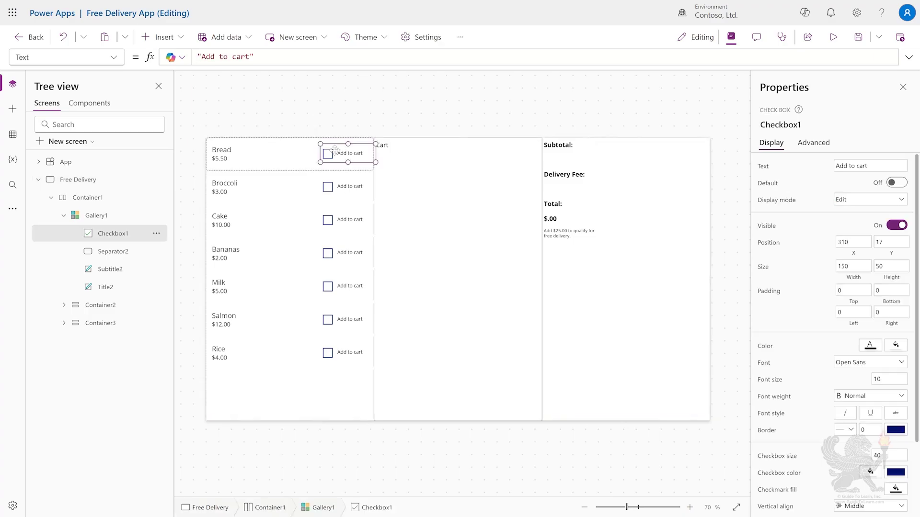
{"action": "left_click", "coordinate": [115, 59]}
{"action": "left_click", "coordinate": [69, 204]}
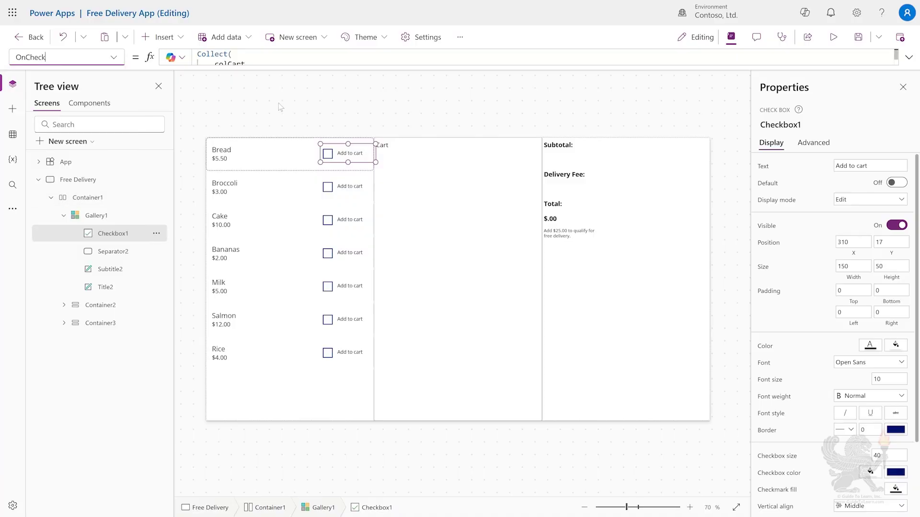
{"action": "left_click_drag", "start_coordinate": [294, 67], "coordinate": [310, 191]}
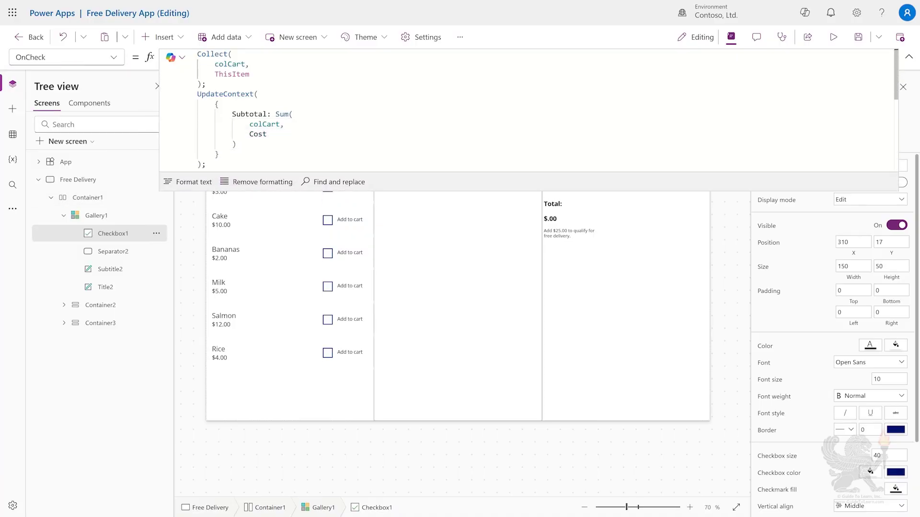
{"action": "double_click", "coordinate": [230, 65]}
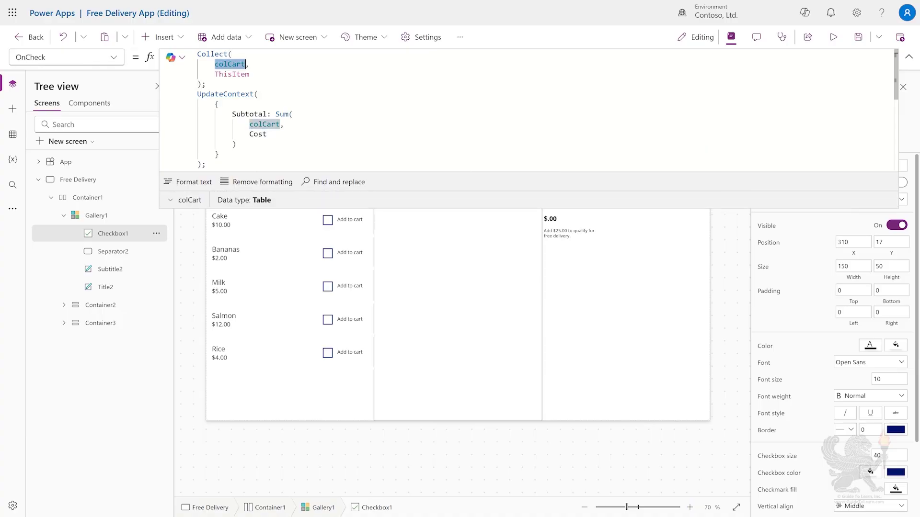
{"action": "left_click_drag", "start_coordinate": [197, 92], "coordinate": [206, 166]}
{"action": "left_click", "coordinate": [246, 114]}
{"action": "double_click", "coordinate": [246, 114]}
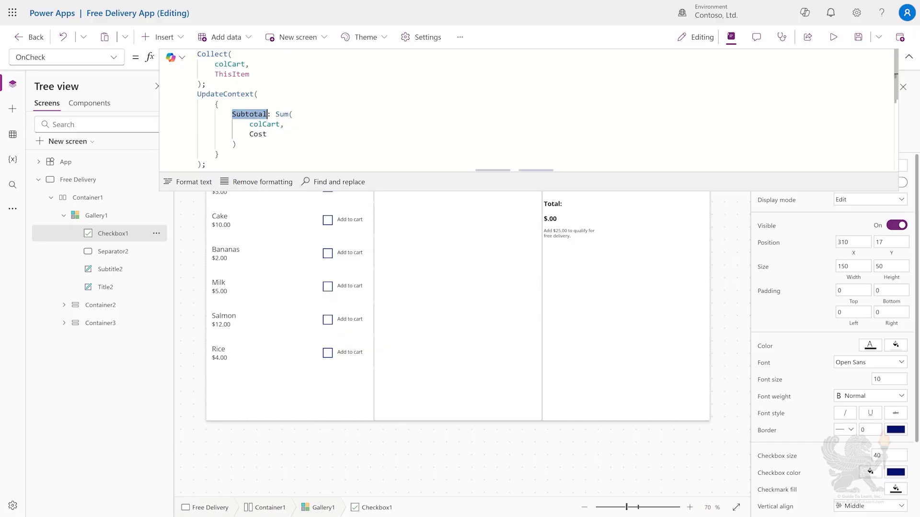
{"action": "left_click_drag", "start_coordinate": [275, 114], "coordinate": [236, 144]}
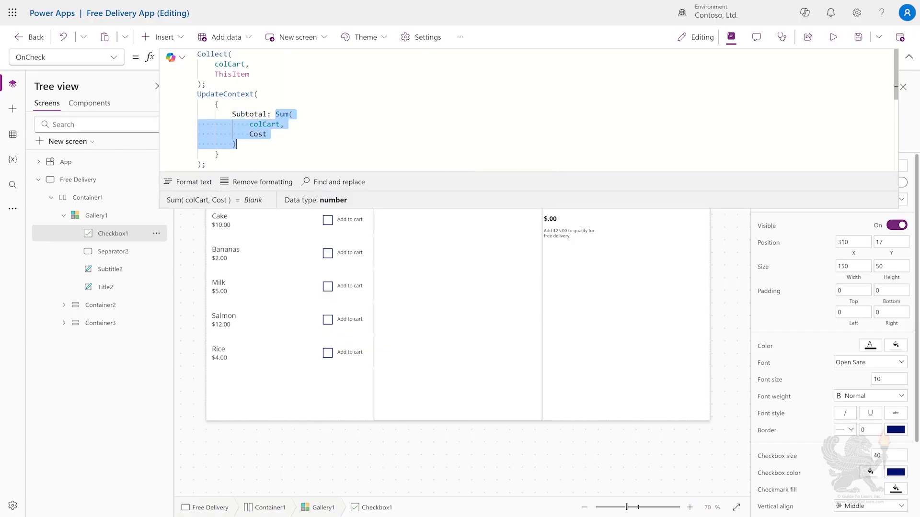
{"action": "left_click", "coordinate": [236, 144]}
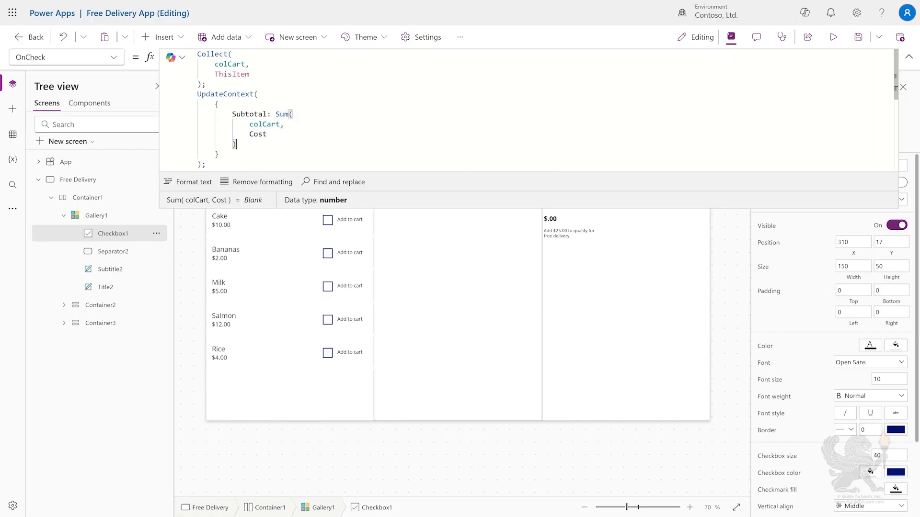
{"action": "left_click", "coordinate": [909, 57]}
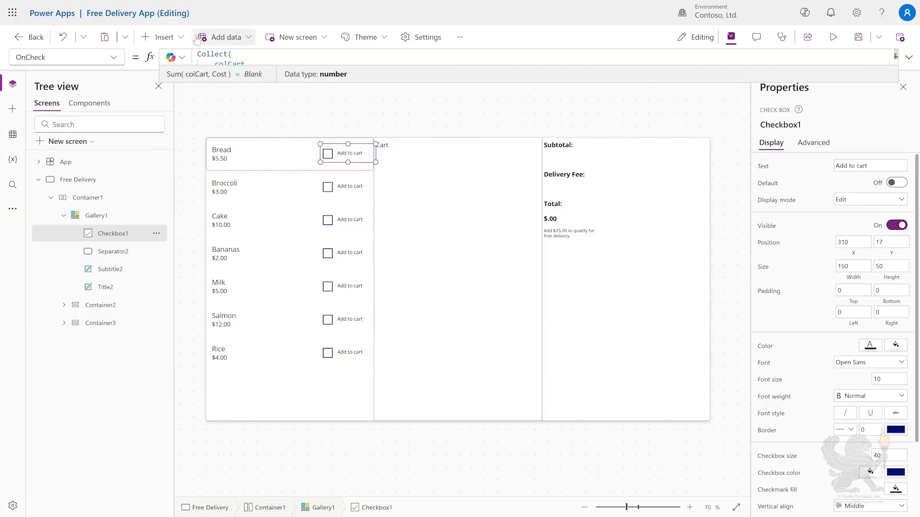
Step: Examine the Add to cart checkbox's OnUncheck formula, including its Remove call and the UpdateContext Subtotal update
{"action": "left_click", "coordinate": [113, 57]}
{"action": "scroll", "coordinate": [52, 335], "scroll_direction": "down", "scroll_amount": 2}
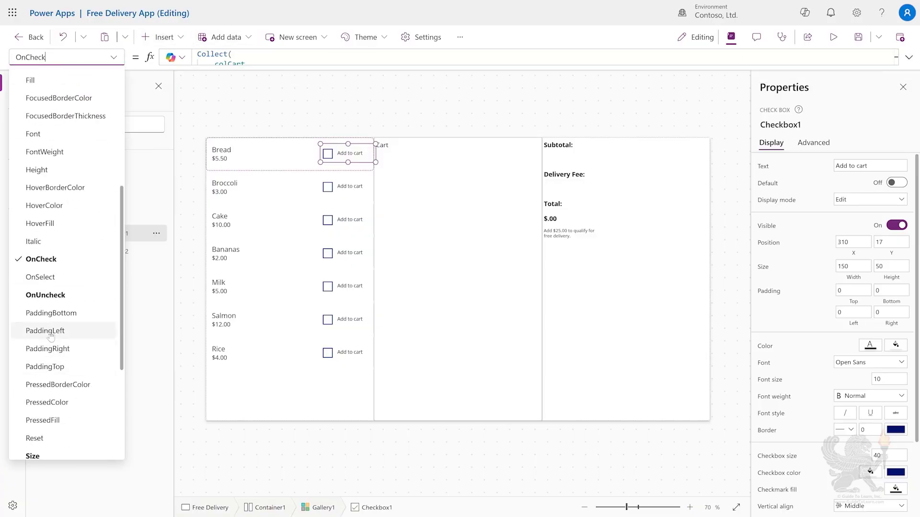
{"action": "left_click", "coordinate": [46, 295]}
{"action": "left_click", "coordinate": [909, 57]}
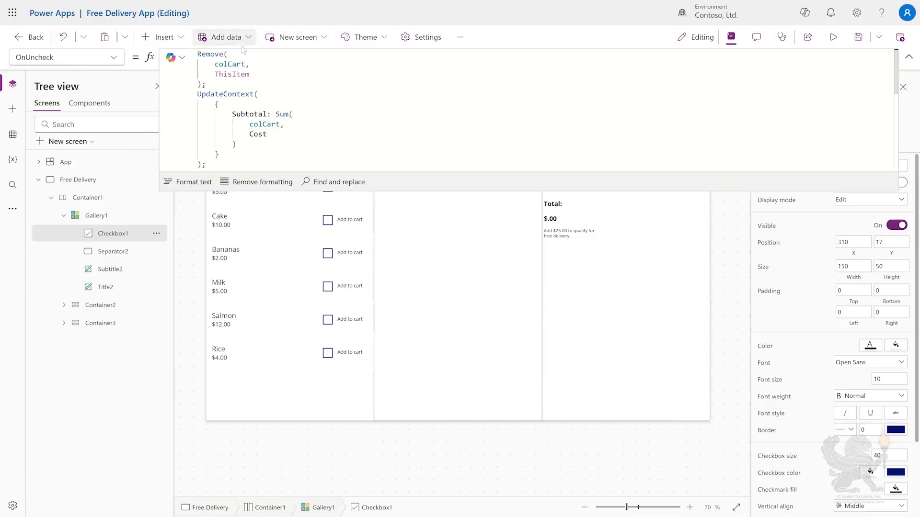
{"action": "double_click", "coordinate": [209, 54]}
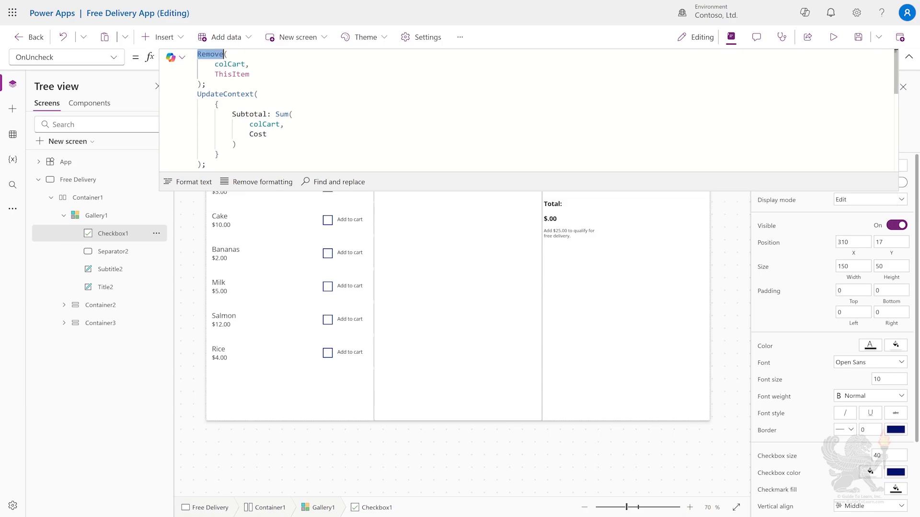
{"action": "double_click", "coordinate": [226, 95]}
{"action": "double_click", "coordinate": [249, 114]}
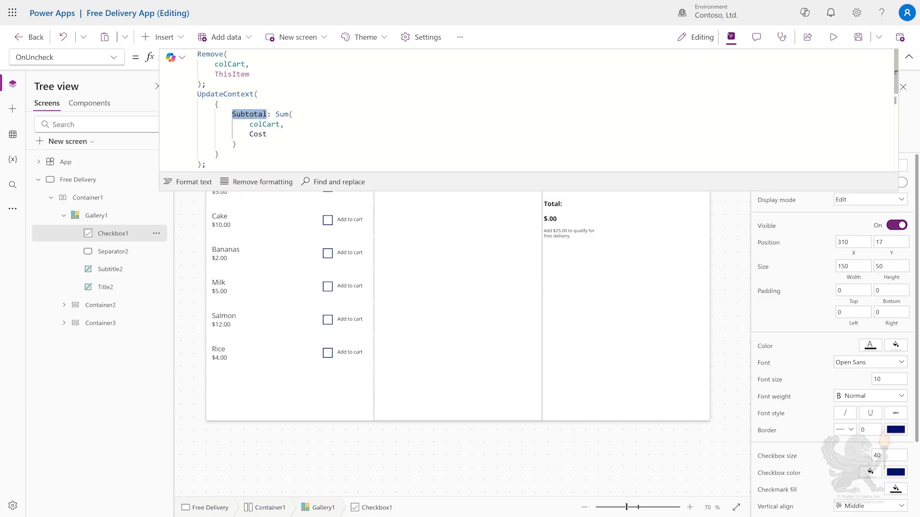
{"action": "left_click", "coordinate": [910, 62]}
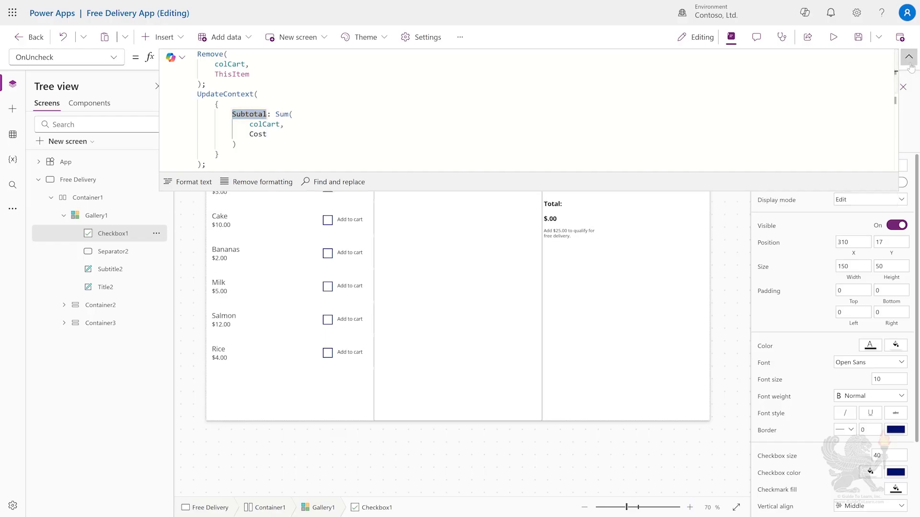
{"action": "left_click", "coordinate": [460, 211]}
Step: Examine Container2's cart label, the Items property of Gallery2 and the Text formula of its Title4 label
{"action": "left_click", "coordinate": [103, 325]}
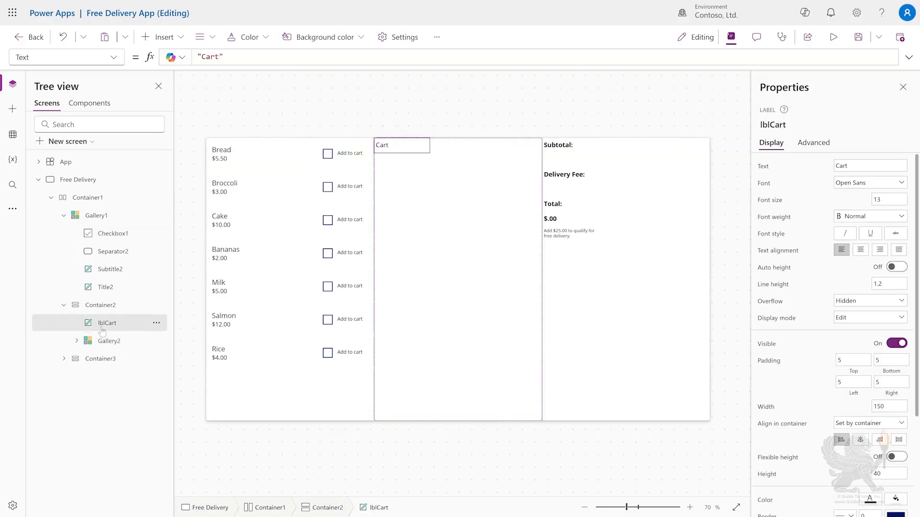
{"action": "left_click", "coordinate": [99, 340]}
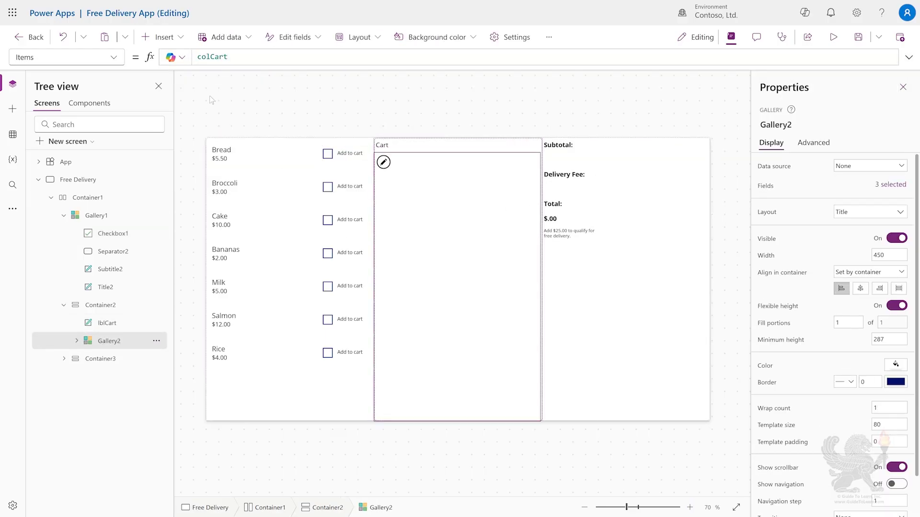
{"action": "double_click", "coordinate": [212, 56]}
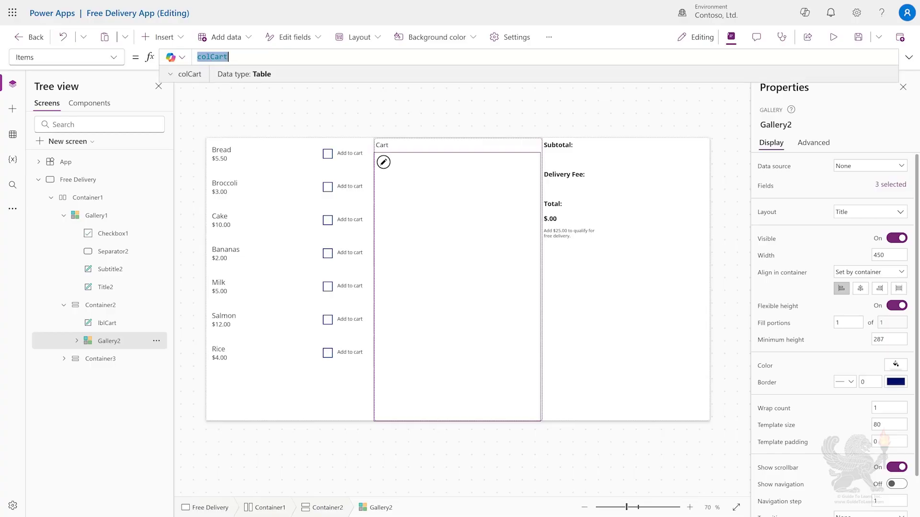
{"action": "left_click", "coordinate": [76, 341]}
{"action": "left_click", "coordinate": [122, 379]}
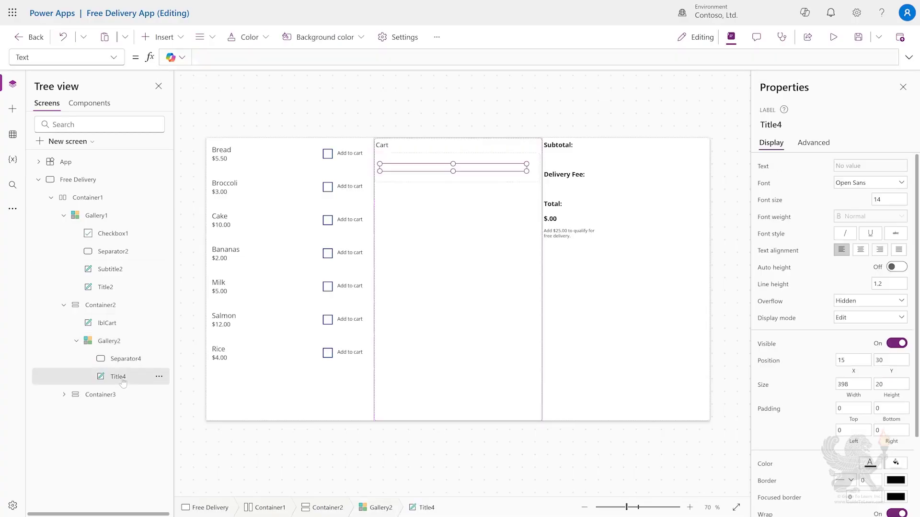
{"action": "left_click_drag", "start_coordinate": [285, 57], "coordinate": [196, 59]}
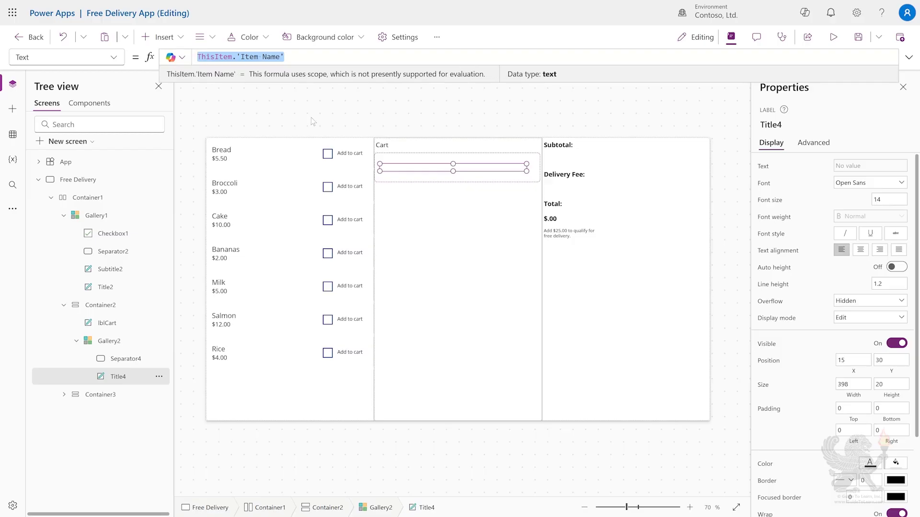
Step: Leave the Title4 formula and run the Free Delivery App in preview mode
{"action": "left_click", "coordinate": [334, 136]}
{"action": "left_click", "coordinate": [833, 36]}
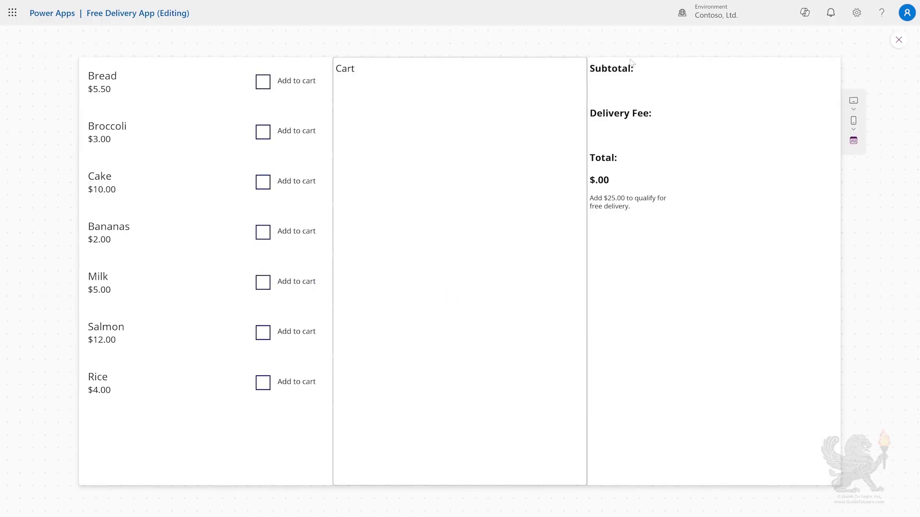
Step: Add Bread, Broccoli and Cake to the cart in the previewed app to test the cart list and subtotal
{"action": "left_click", "coordinate": [263, 83]}
{"action": "left_click", "coordinate": [288, 134]}
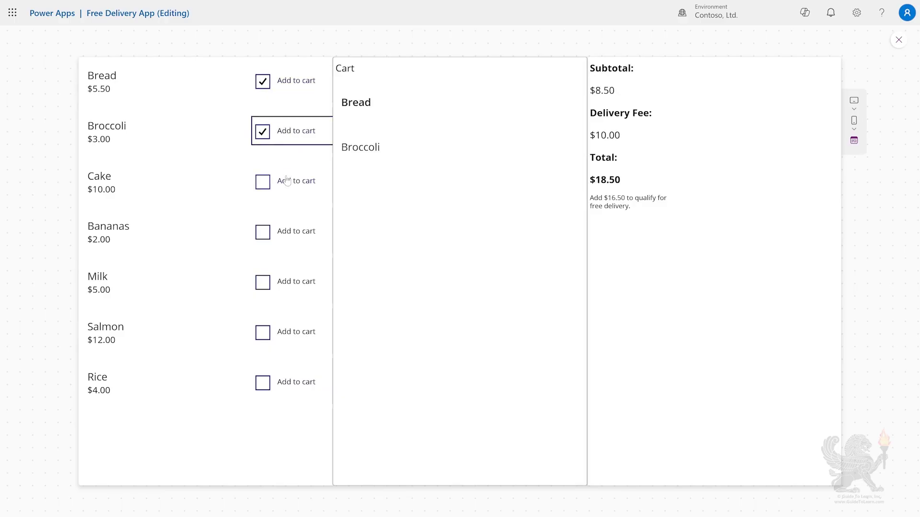
{"action": "left_click", "coordinate": [287, 180]}
{"action": "left_click_drag", "start_coordinate": [339, 99], "coordinate": [401, 191]}
{"action": "left_click", "coordinate": [400, 201]}
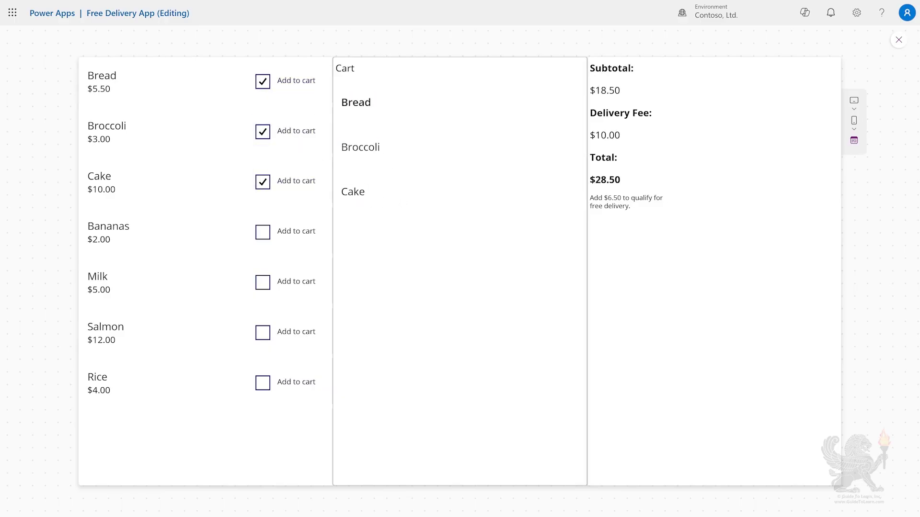
Step: Remove Cake, Broccoli and Bread from the cart and close the app preview
{"action": "left_click", "coordinate": [263, 182]}
{"action": "left_click", "coordinate": [262, 132]}
{"action": "left_click", "coordinate": [262, 82]}
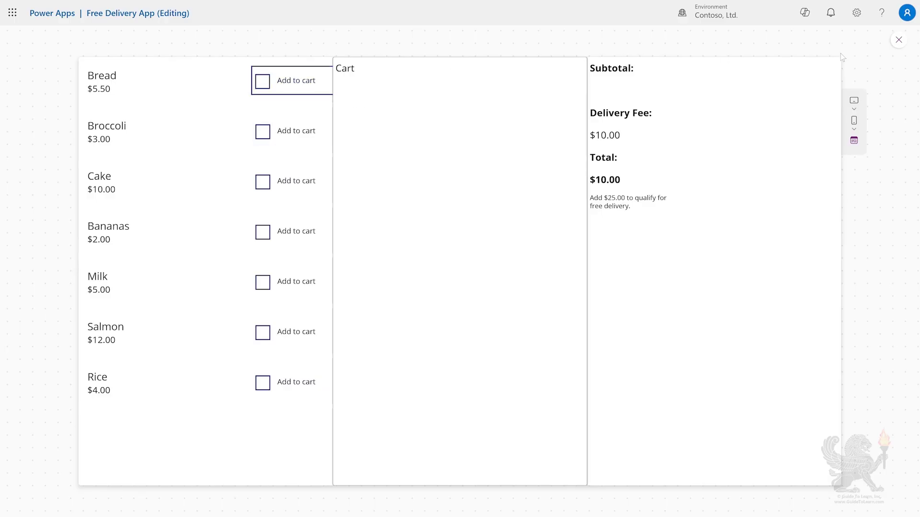
{"action": "left_click", "coordinate": [898, 40]}
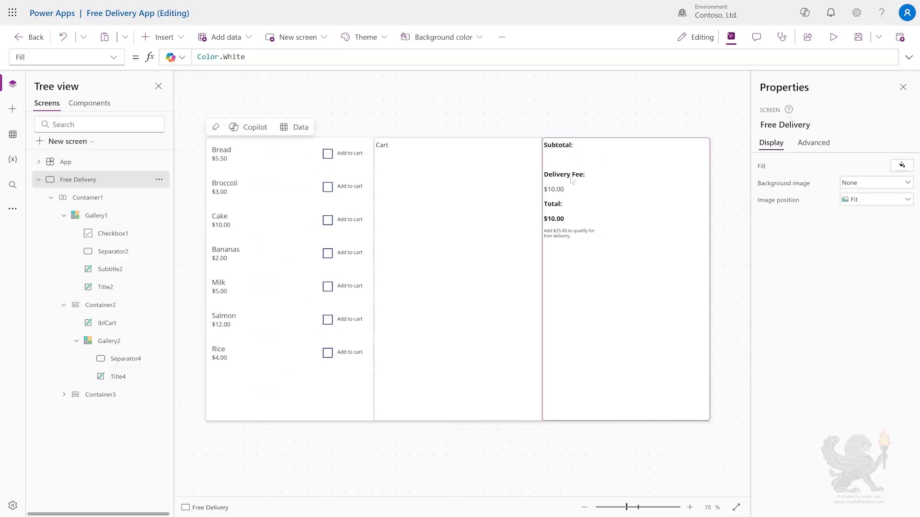
Step: Examine the labels inside Container3, including the Text formula of Label8 that formats the Subtotal variable
{"action": "left_click", "coordinate": [101, 394]}
{"action": "left_click", "coordinate": [64, 395]}
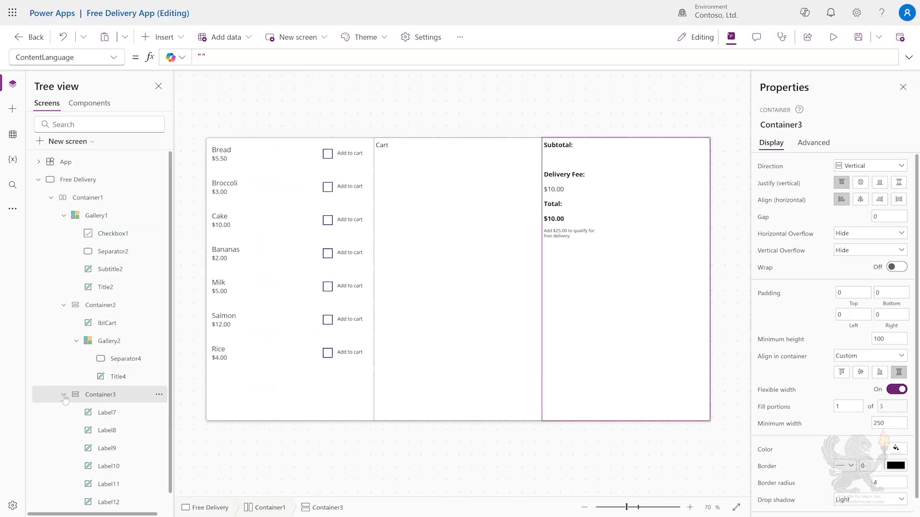
{"action": "left_click", "coordinate": [563, 146]}
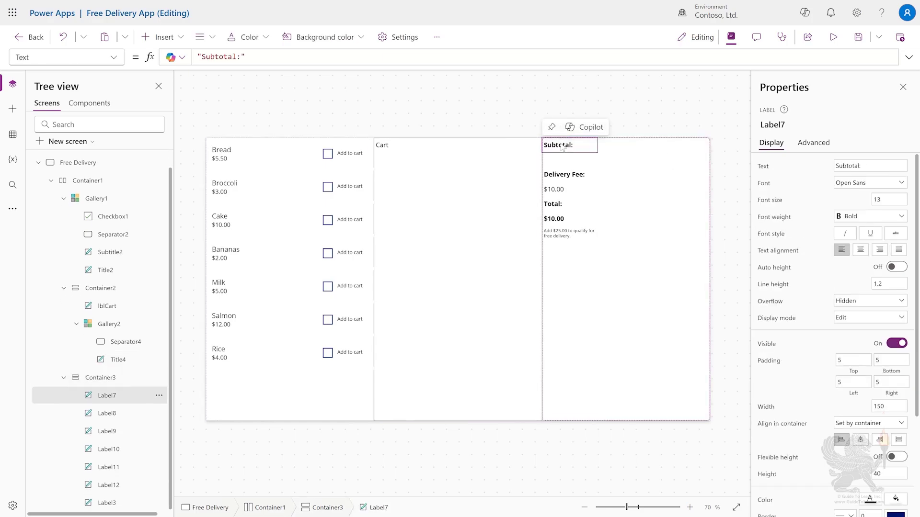
{"action": "left_click", "coordinate": [567, 161]}
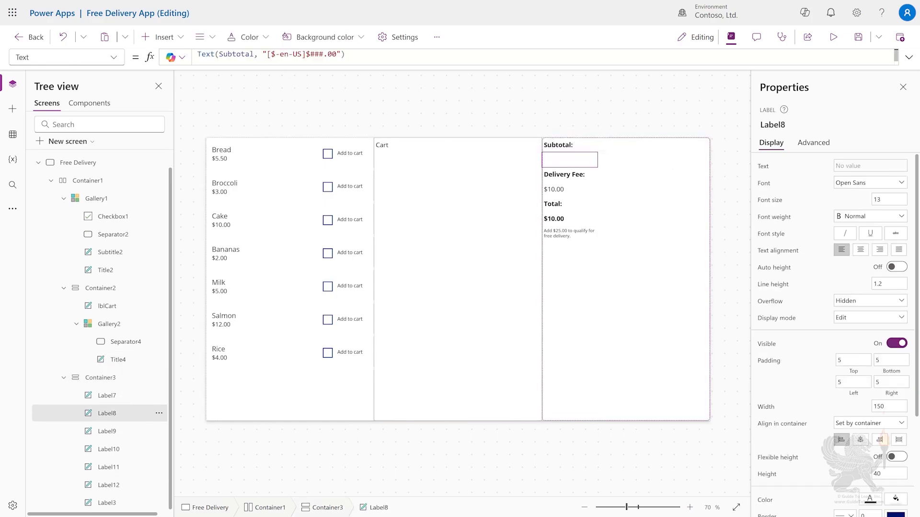
{"action": "double_click", "coordinate": [235, 54]}
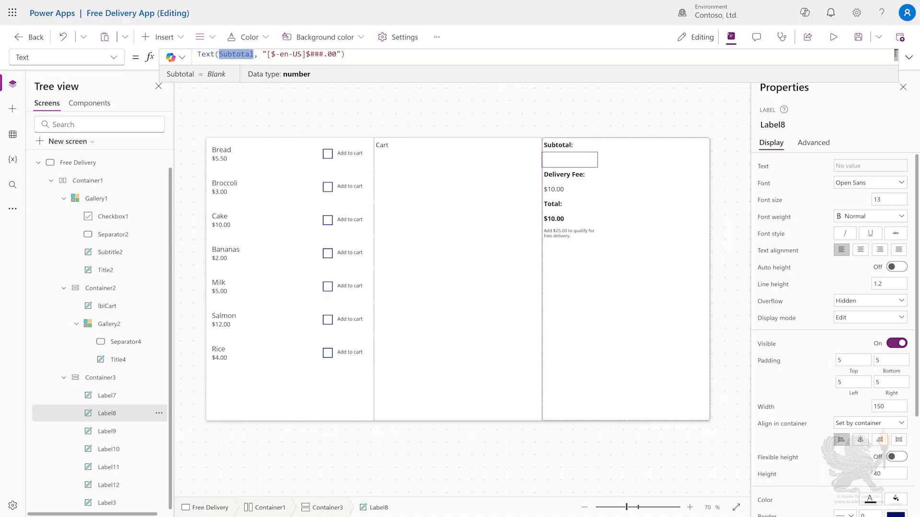
{"action": "key", "text": "ctrl+a"}
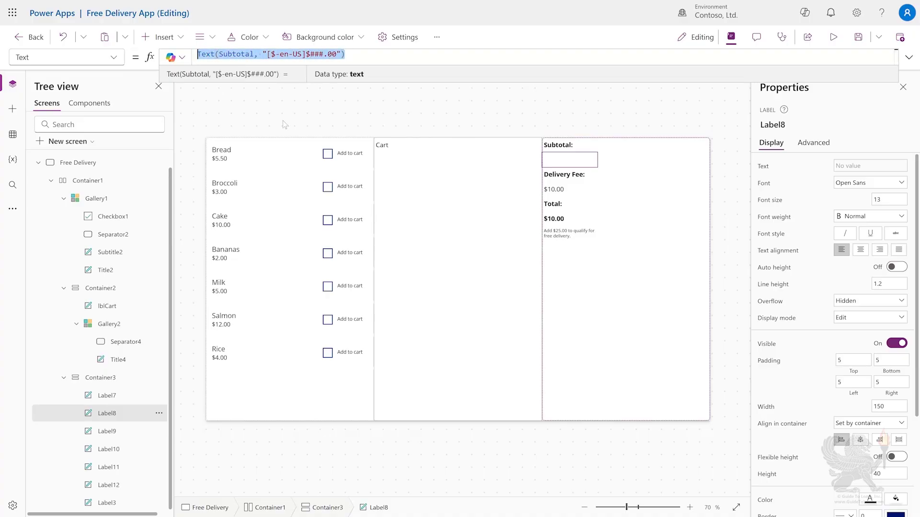
{"action": "left_click", "coordinate": [316, 119]}
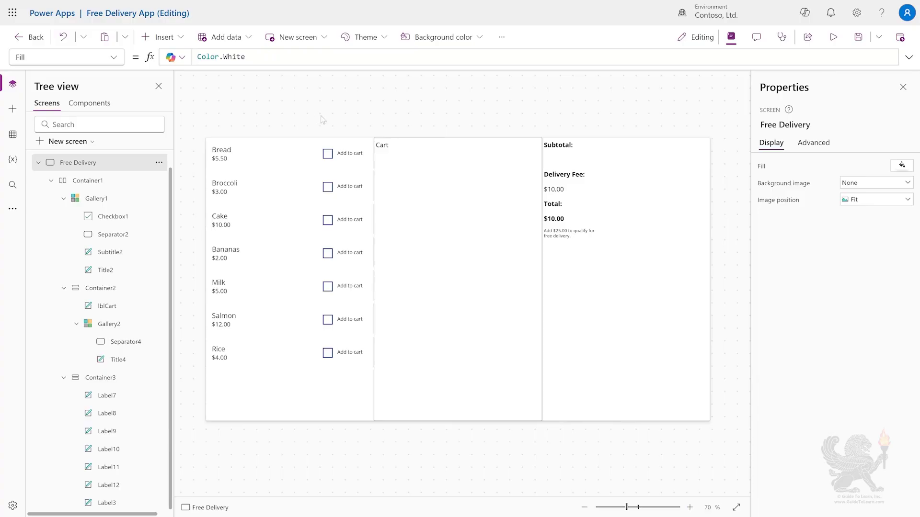
Step: Examine the Add to cart checkbox's OnCheck formula, focusing on the UpdateContext call that sets the FreeDel variable
{"action": "left_click", "coordinate": [349, 154]}
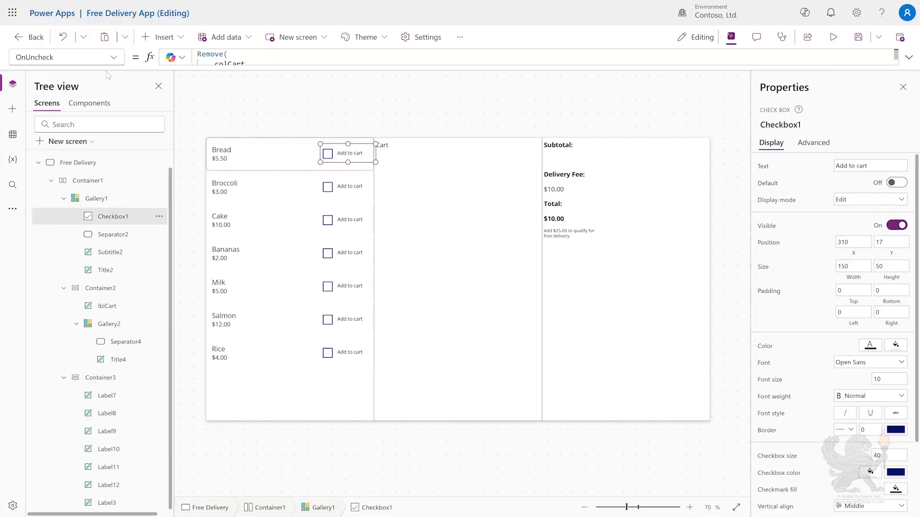
{"action": "left_click", "coordinate": [114, 57]}
{"action": "left_click", "coordinate": [53, 421]}
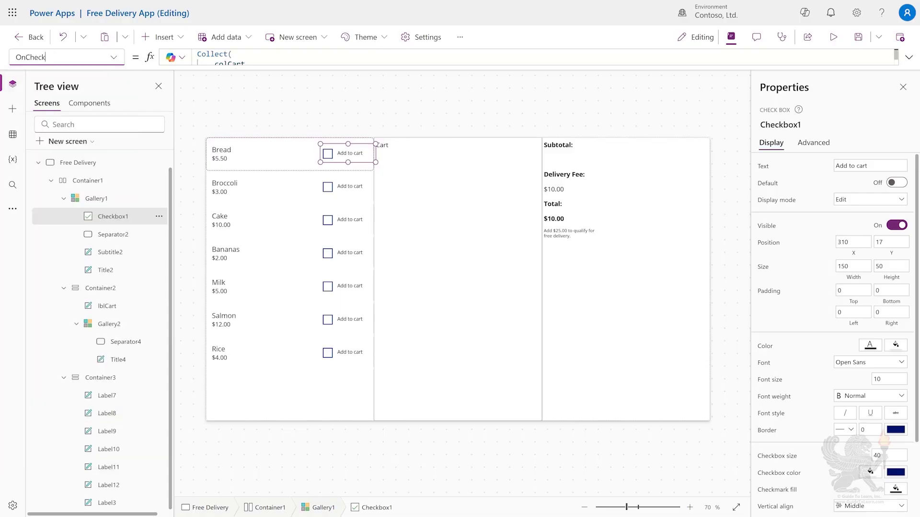
{"action": "left_click", "coordinate": [239, 63]}
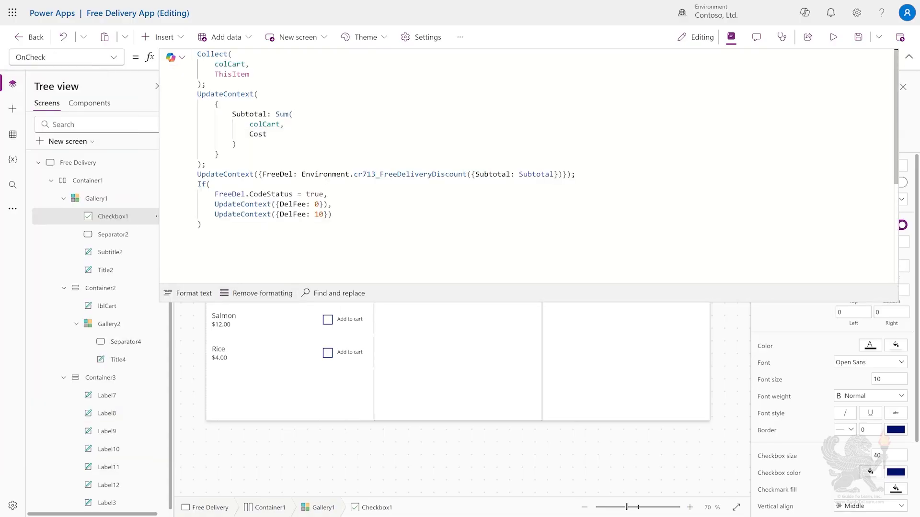
{"action": "double_click", "coordinate": [226, 174]}
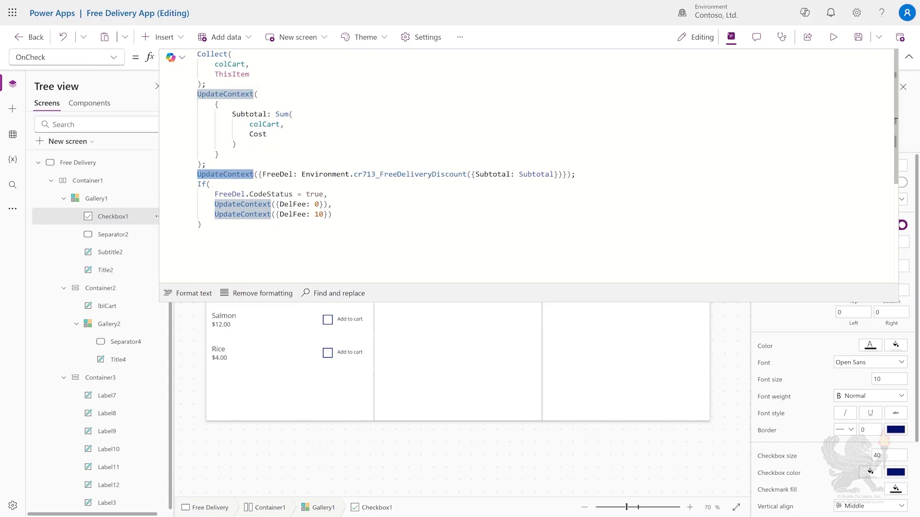
{"action": "double_click", "coordinate": [278, 175]}
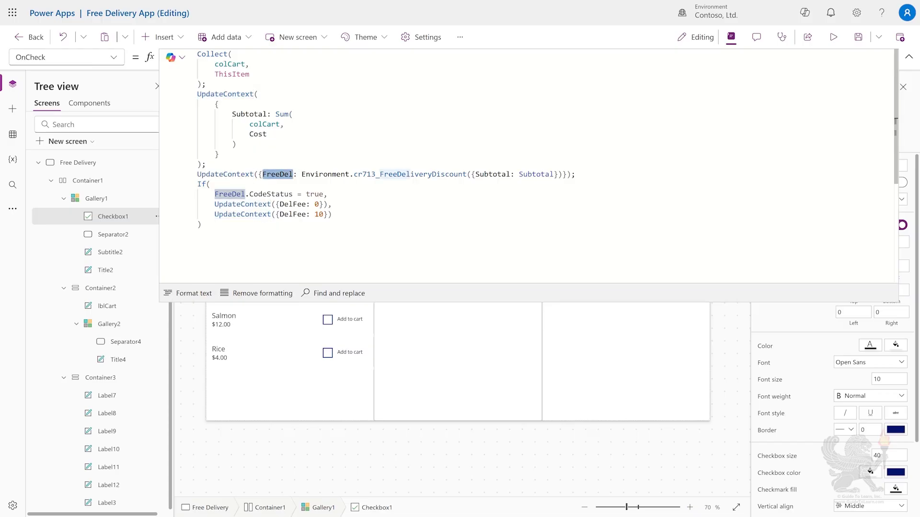
Step: Replace the function call assigned to FreeDel with Environment.cr713_FreeDeliveryDiscount({Subtotal:Value}) copied from the Notepad note
{"action": "left_click_drag", "start_coordinate": [301, 174], "coordinate": [563, 174]}
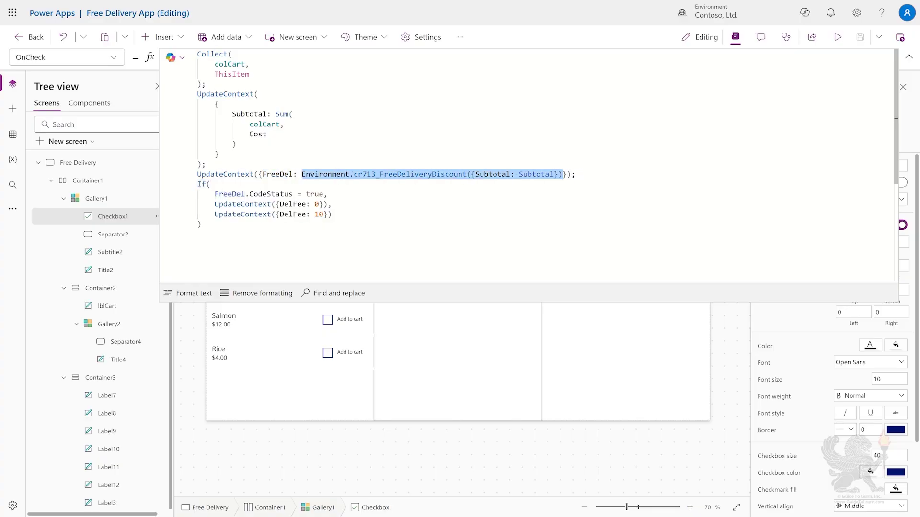
{"action": "key", "text": "alt+Tab"}
{"action": "key", "text": "ctrl+a"}
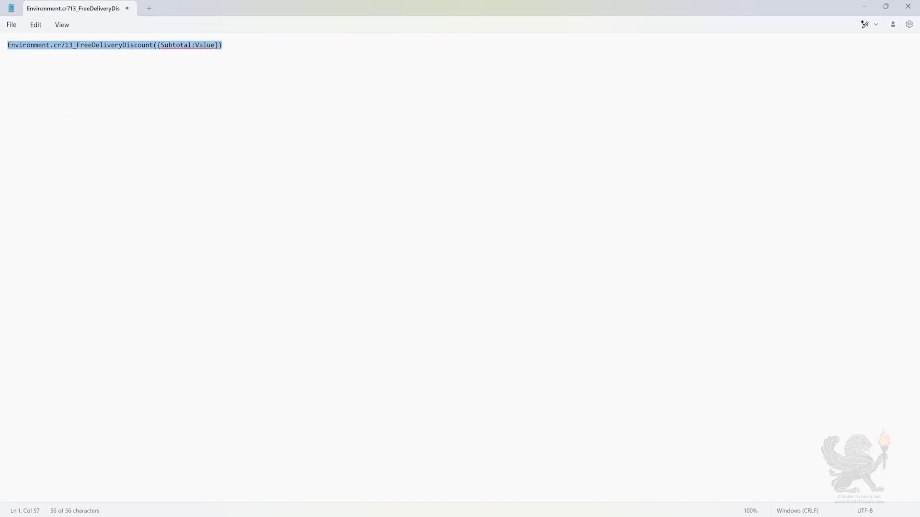
{"action": "key", "text": "ctrl+c"}
{"action": "key", "text": "alt+Tab"}
{"action": "key", "text": "ctrl+v"}
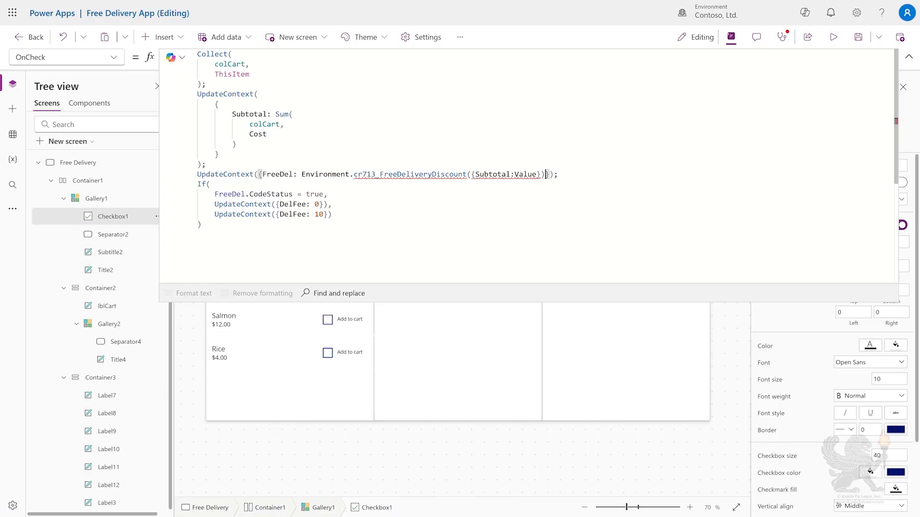
Step: Replace the Value placeholder in the cr713_FreeDeliveryDiscount call with the Subtotal variable
{"action": "double_click", "coordinate": [363, 174]}
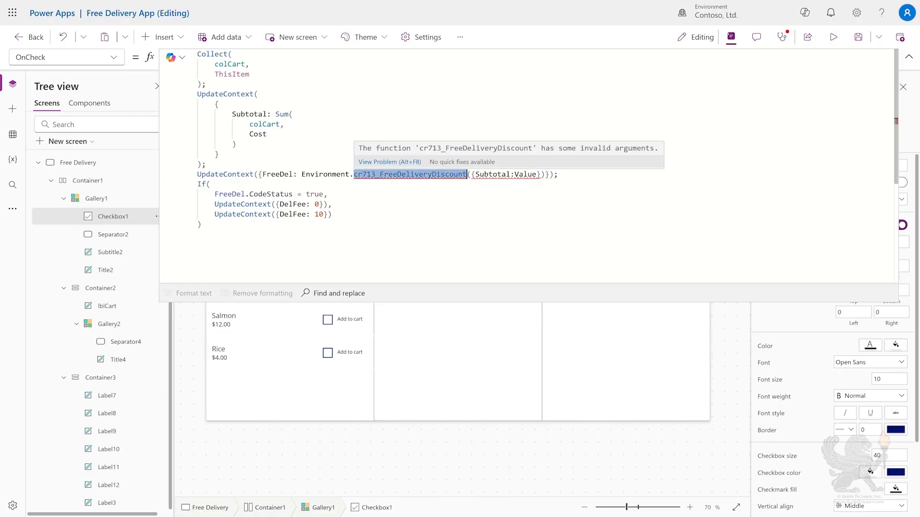
{"action": "left_click", "coordinate": [329, 194]}
{"action": "double_click", "coordinate": [527, 175]}
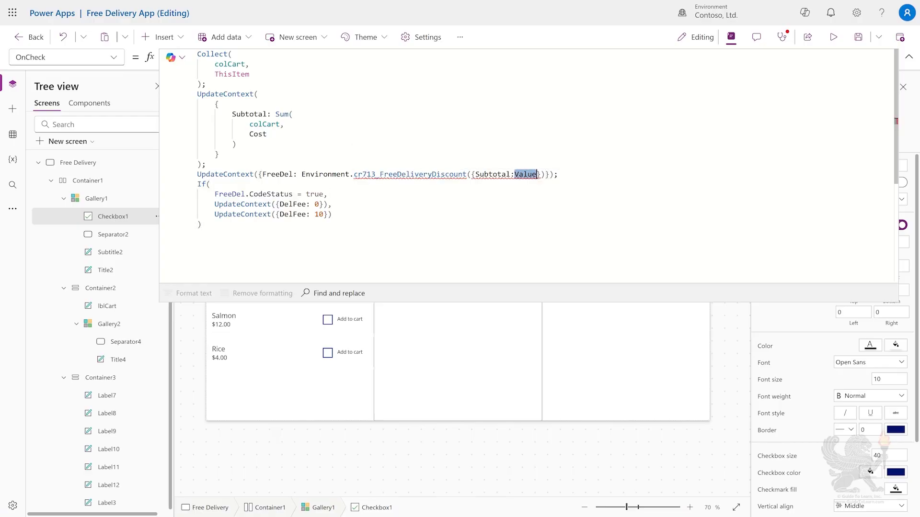
{"action": "type", "text": "Subt"}
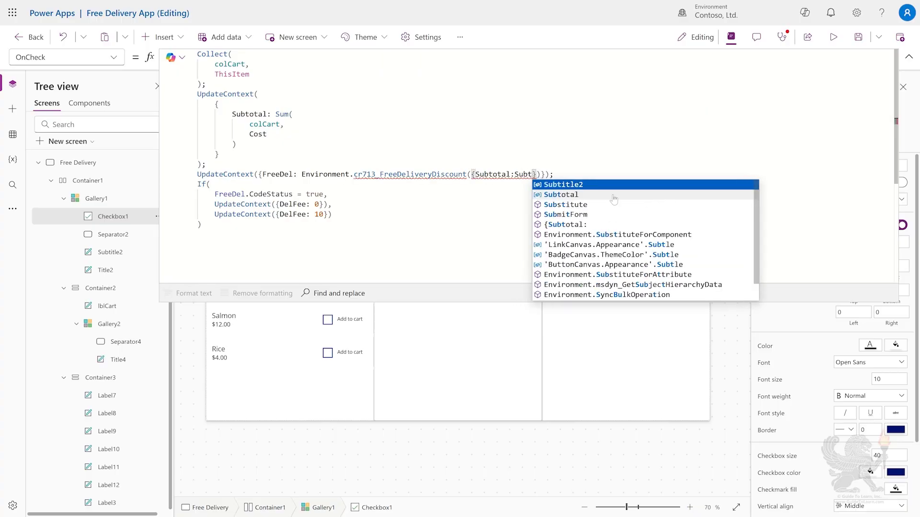
{"action": "left_click", "coordinate": [613, 196]}
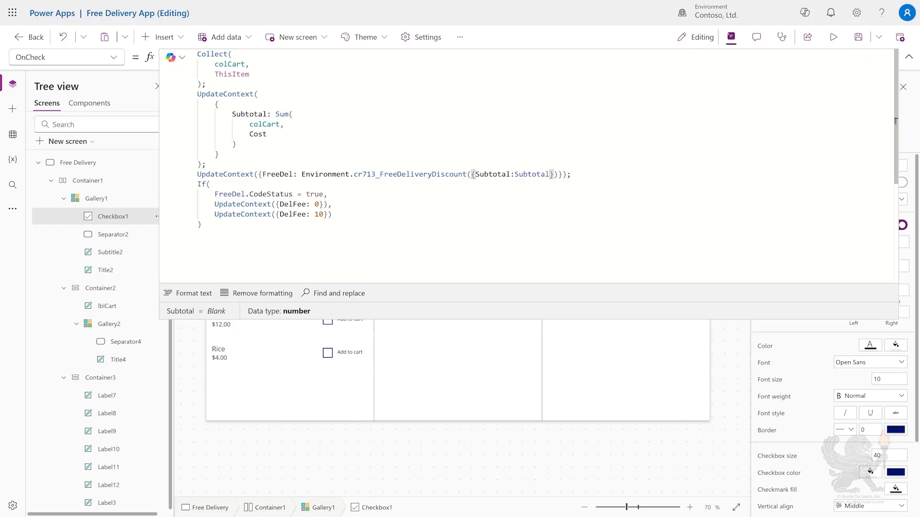
Step: Examine the OnCheck If statement that sets DelFee according to whether FreeDel.CodeStatus is true
{"action": "left_click_drag", "start_coordinate": [197, 185], "coordinate": [203, 224]}
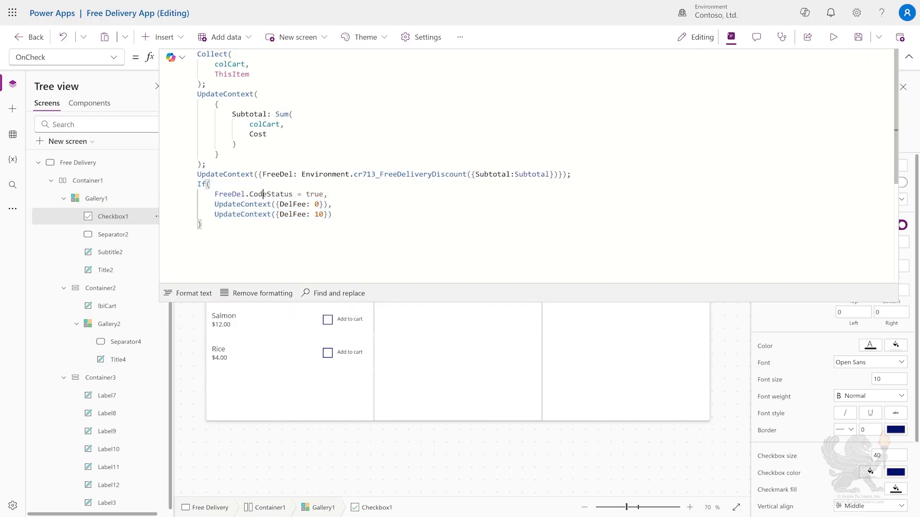
{"action": "double_click", "coordinate": [263, 195]}
{"action": "double_click", "coordinate": [314, 195]}
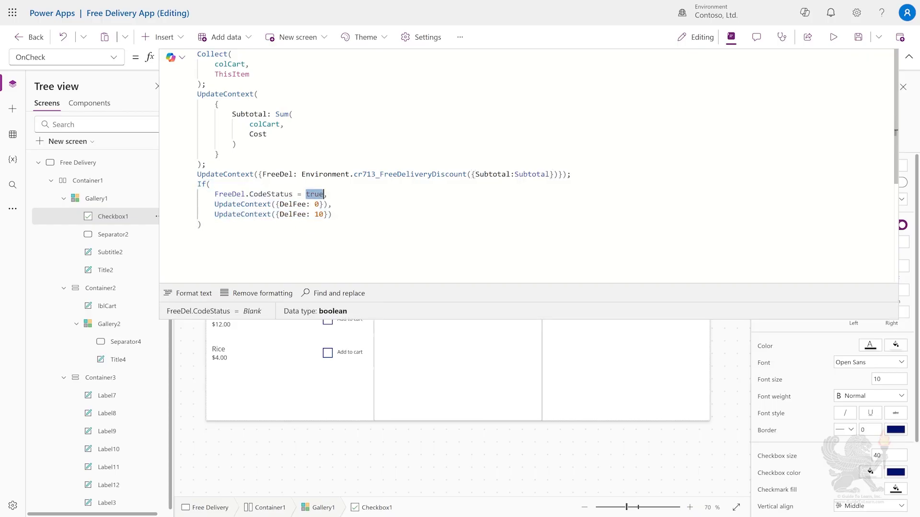
{"action": "left_click", "coordinate": [201, 224]}
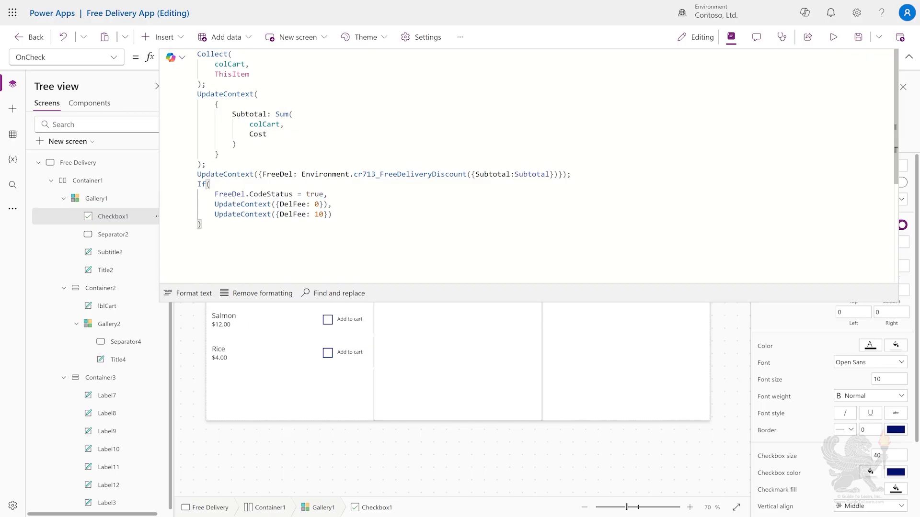
Step: Examine the checkbox's OnUncheck formula, including the Subtotal > 0 condition and its cr713_FreeDeliveryDiscount call
{"action": "left_click", "coordinate": [114, 58]}
{"action": "scroll", "coordinate": [57, 239], "scroll_direction": "down", "scroll_amount": 3}
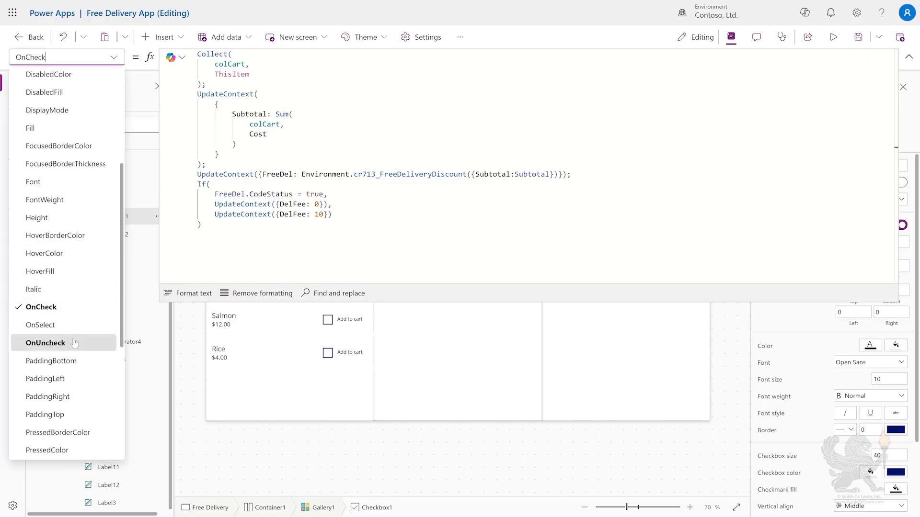
{"action": "left_click", "coordinate": [45, 341]}
{"action": "left_click", "coordinate": [332, 254]}
{"action": "scroll", "coordinate": [332, 255], "scroll_direction": "down", "scroll_amount": 1}
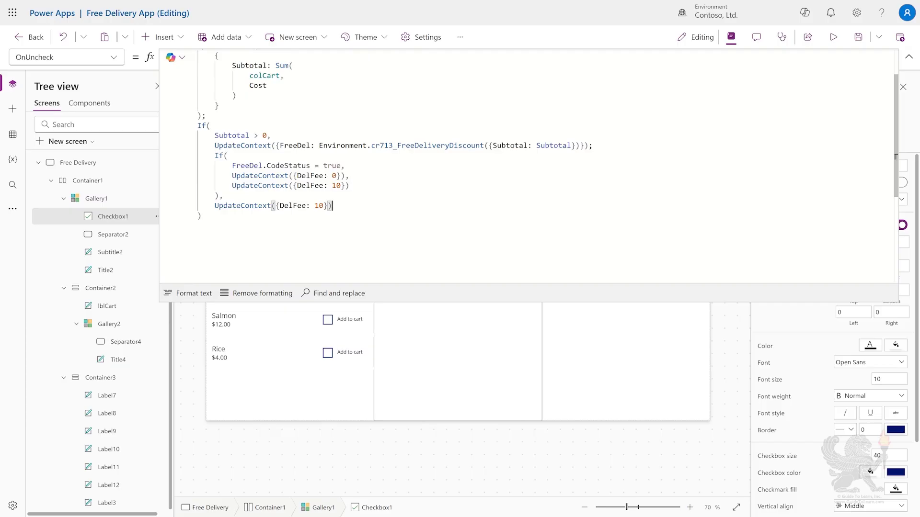
{"action": "left_click", "coordinate": [201, 216]}
{"action": "double_click", "coordinate": [427, 145]}
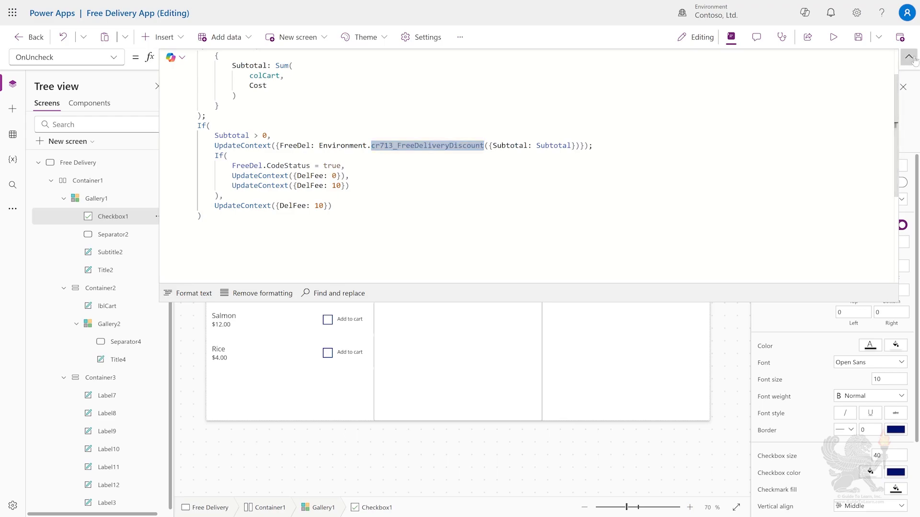
Step: Collapse the formula editor and examine the Text formulas of the delivery fee, total and free delivery message labels
{"action": "left_click", "coordinate": [909, 57]}
{"action": "left_click", "coordinate": [561, 177]}
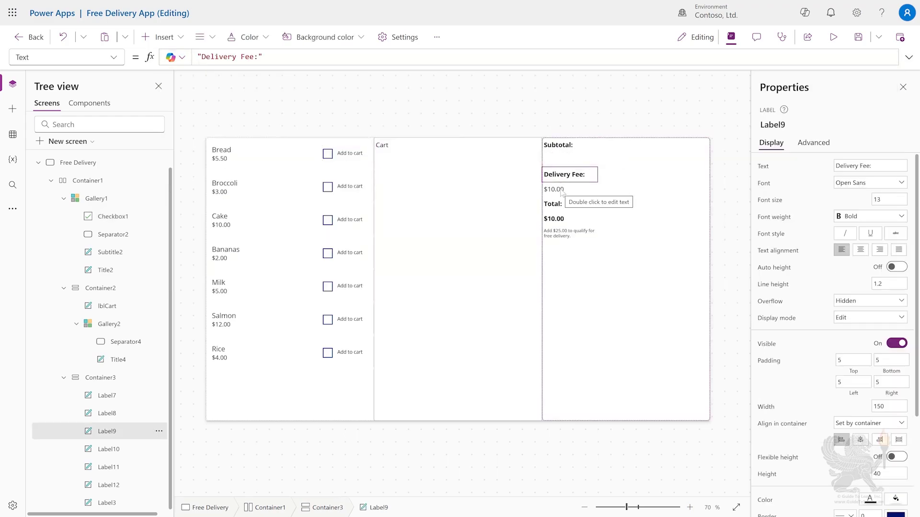
{"action": "left_click", "coordinate": [562, 190]}
{"action": "left_click", "coordinate": [563, 205]}
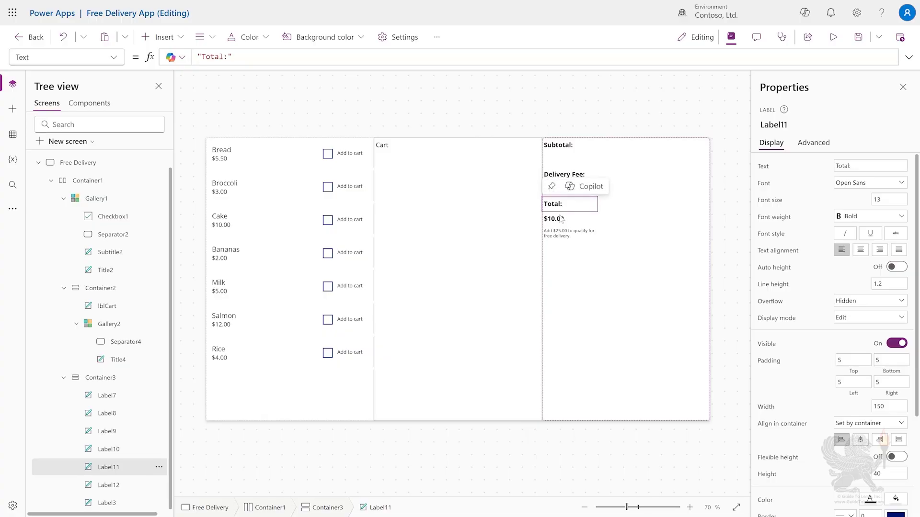
{"action": "left_click", "coordinate": [563, 220]}
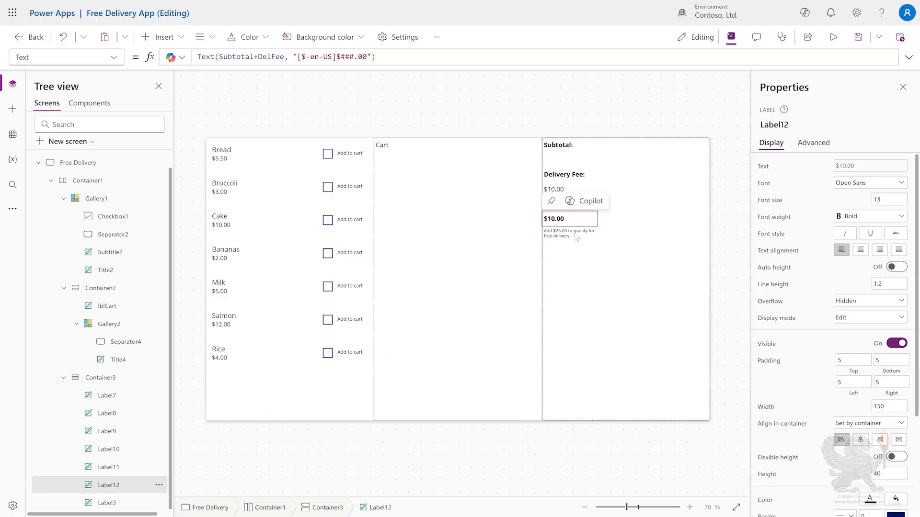
{"action": "left_click", "coordinate": [563, 235]}
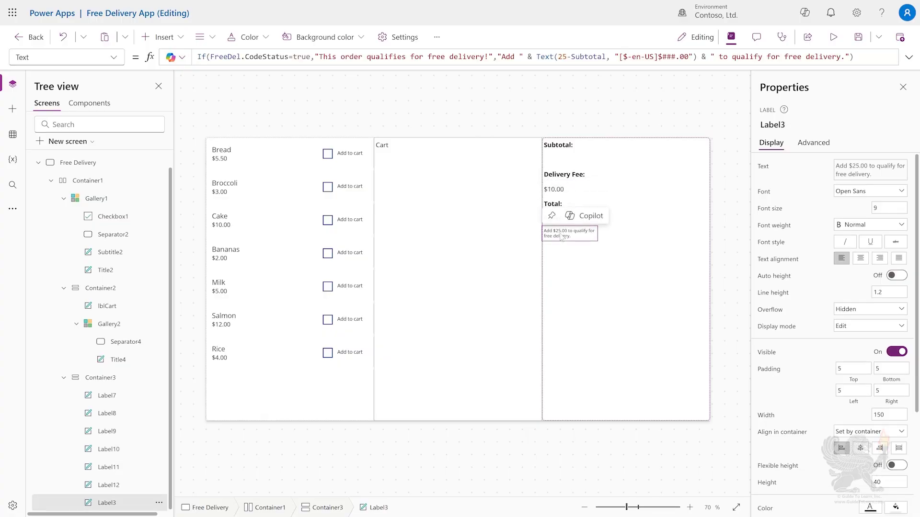
Step: Preview the app and add Bread, Broccoli, Cake and Bananas to the cart to test the delivery fee
{"action": "left_click", "coordinate": [834, 38]}
{"action": "left_click", "coordinate": [263, 82]}
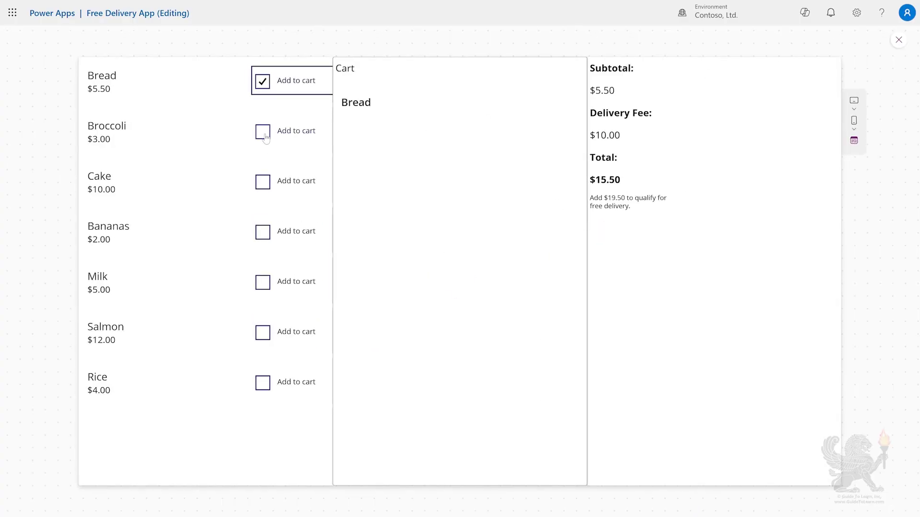
{"action": "left_click", "coordinate": [264, 133]}
{"action": "left_click", "coordinate": [267, 183]}
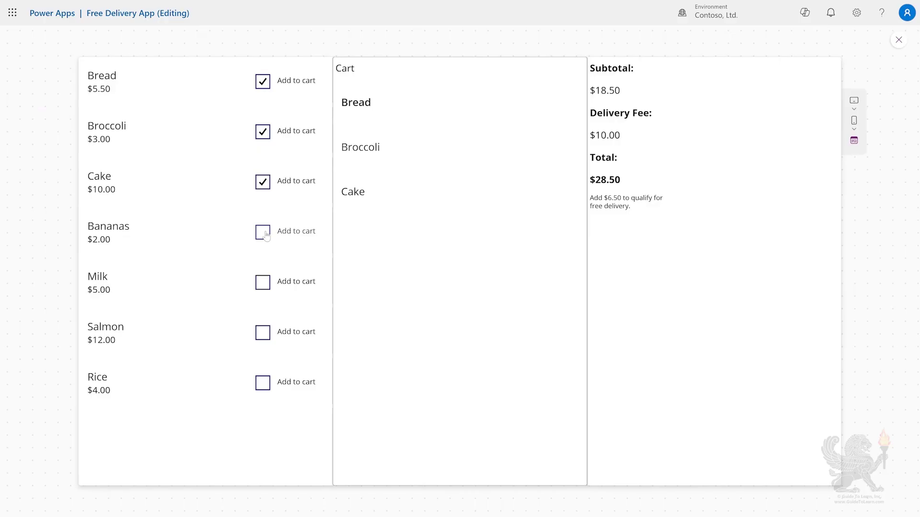
{"action": "left_click", "coordinate": [266, 234]}
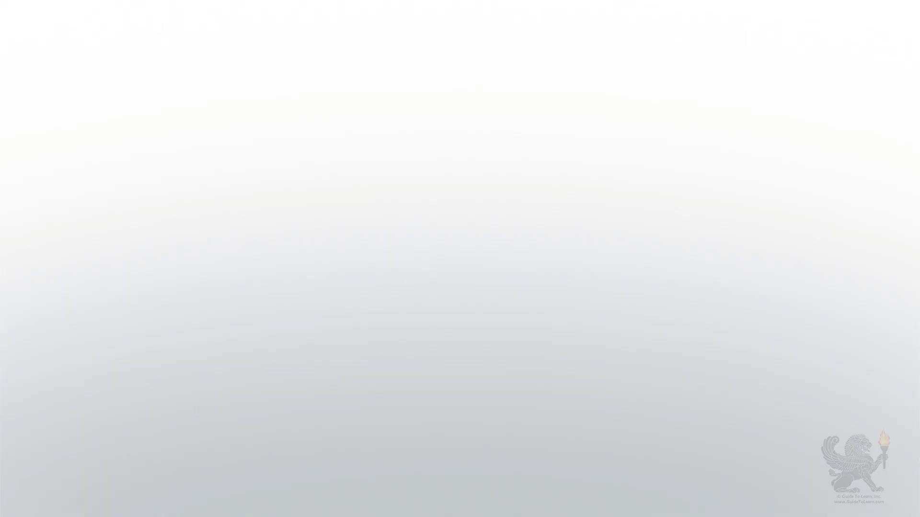